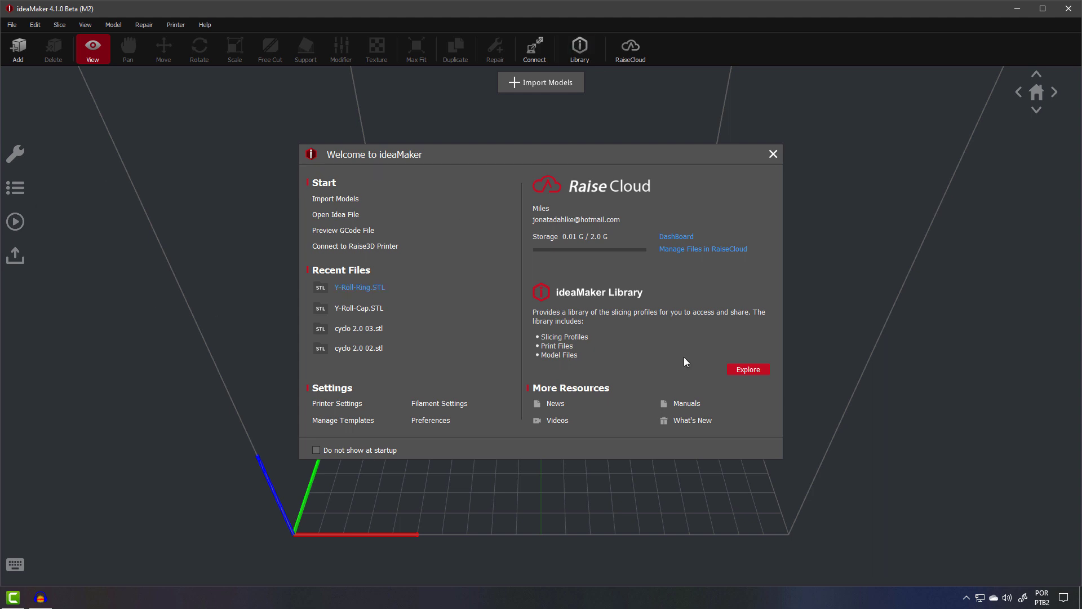
Prepare slicing for the Ender3 printer with the PLA Ender3 template and a 0.2 mm layer height.
click(27, 222)
click(164, 187)
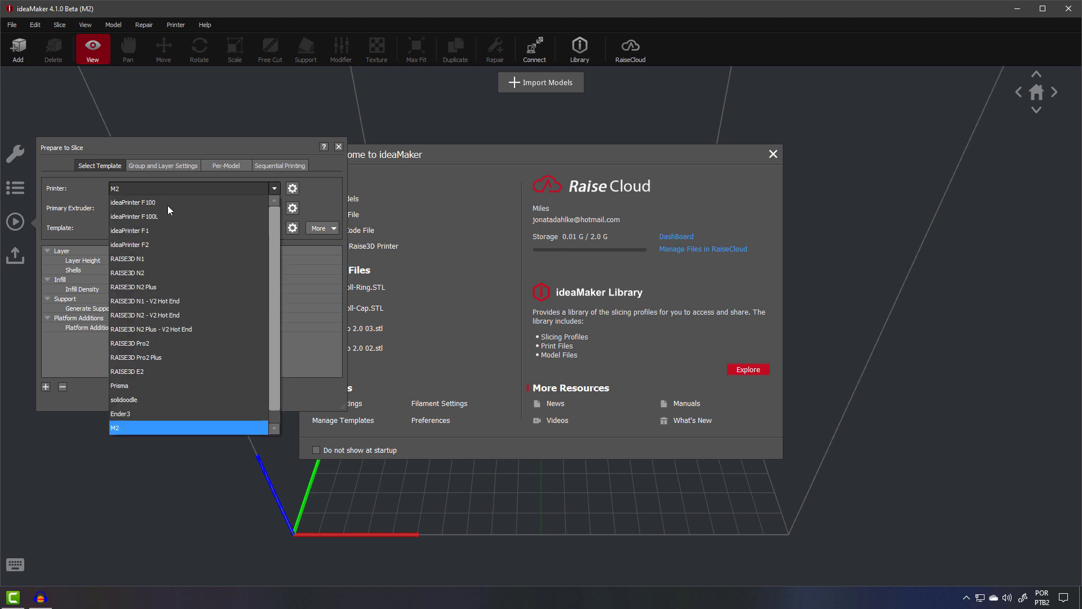
click(156, 411)
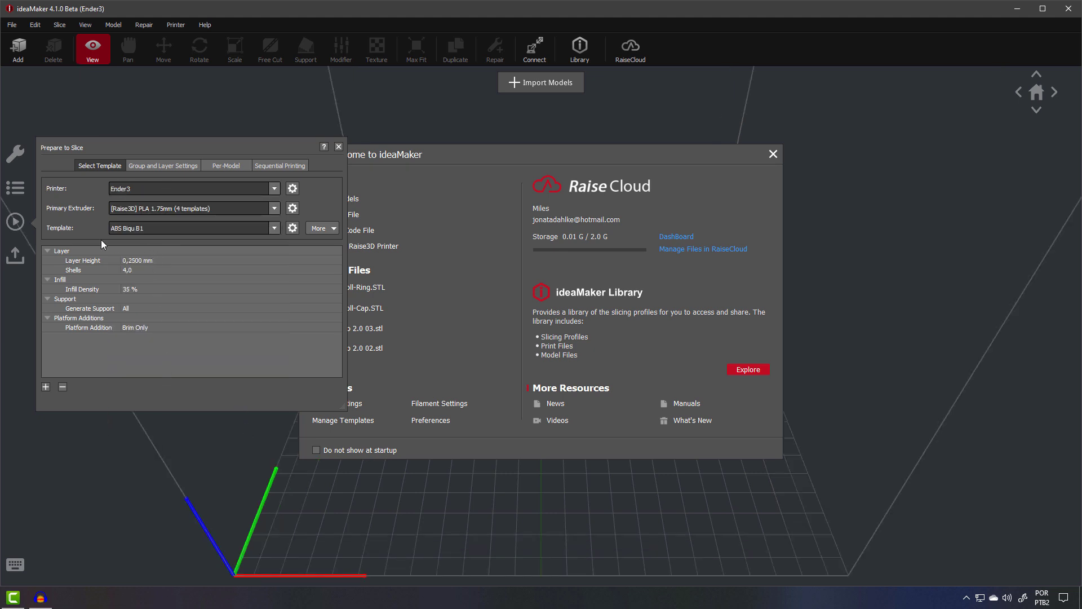
click(146, 230)
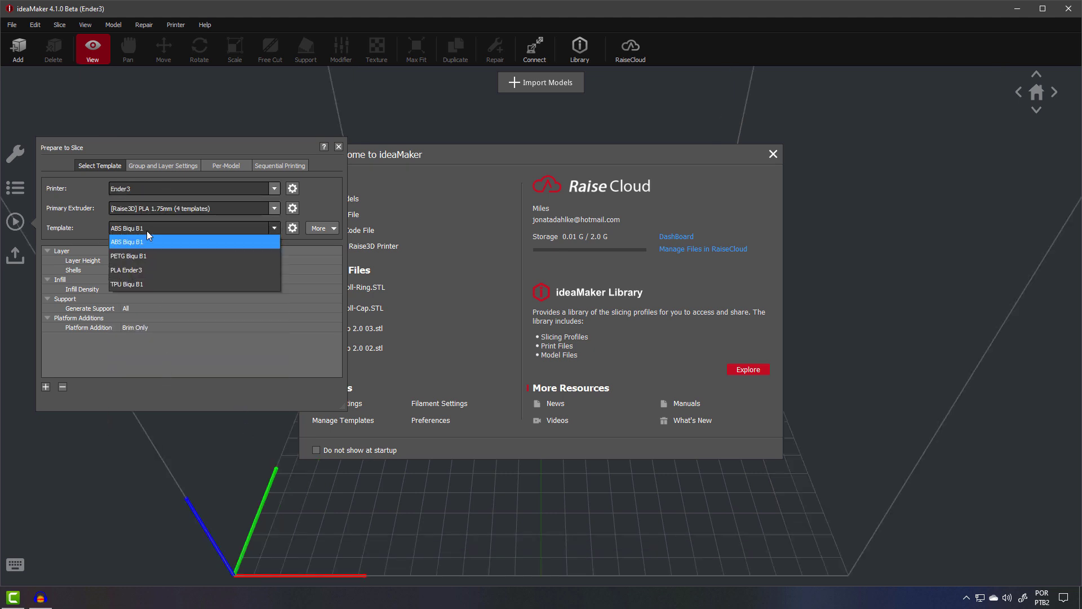
click(140, 271)
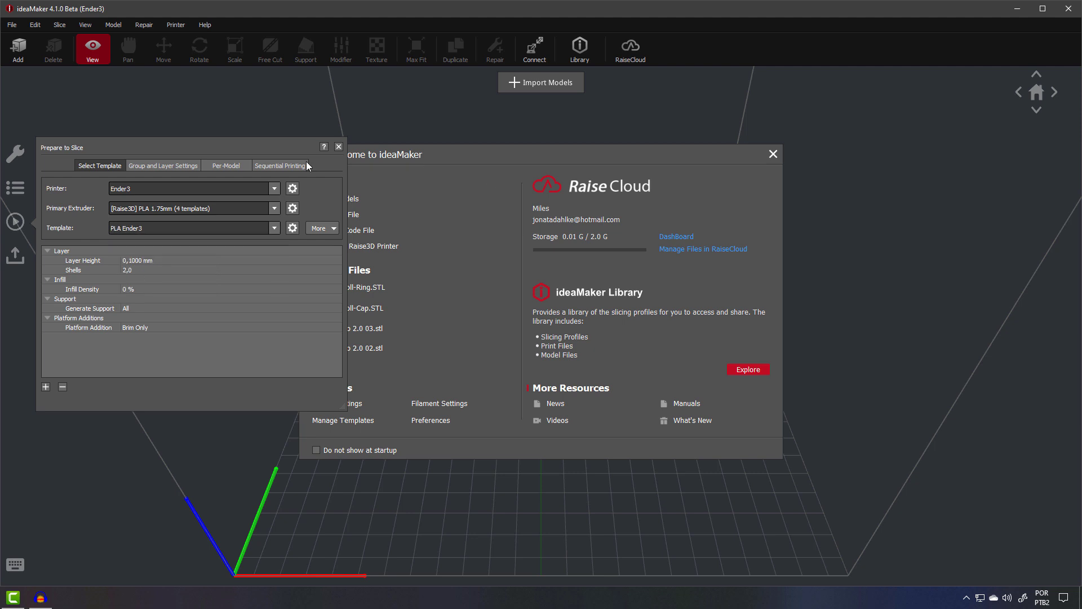
double_click(159, 263)
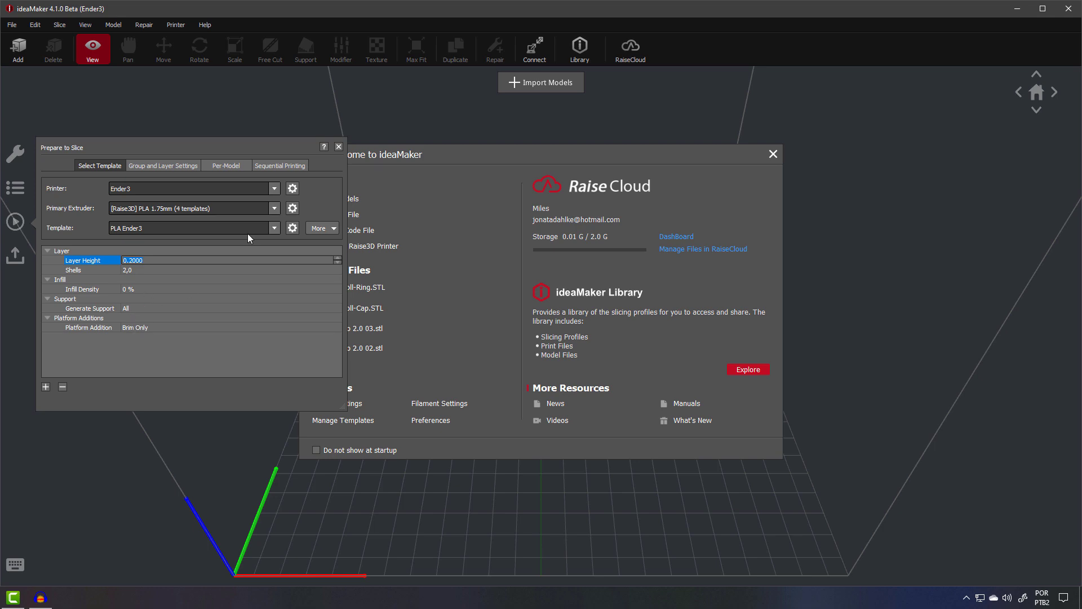
Review the infill, solid fill and support pages of the PLA Ender3 template's advanced settings, leaving them unsaved.
click(293, 228)
click(352, 163)
click(377, 163)
click(414, 164)
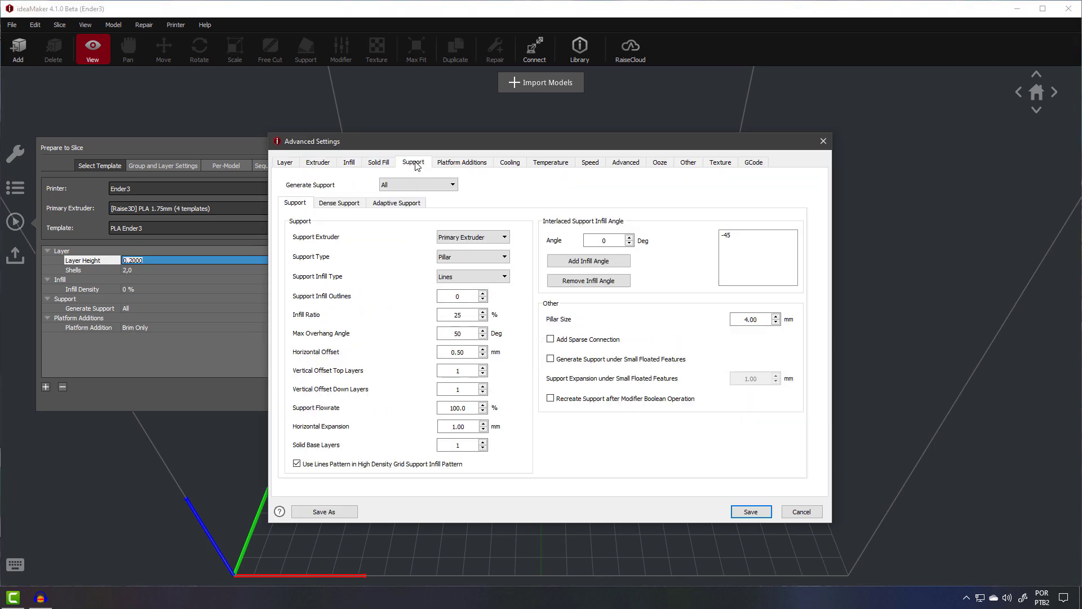
click(817, 143)
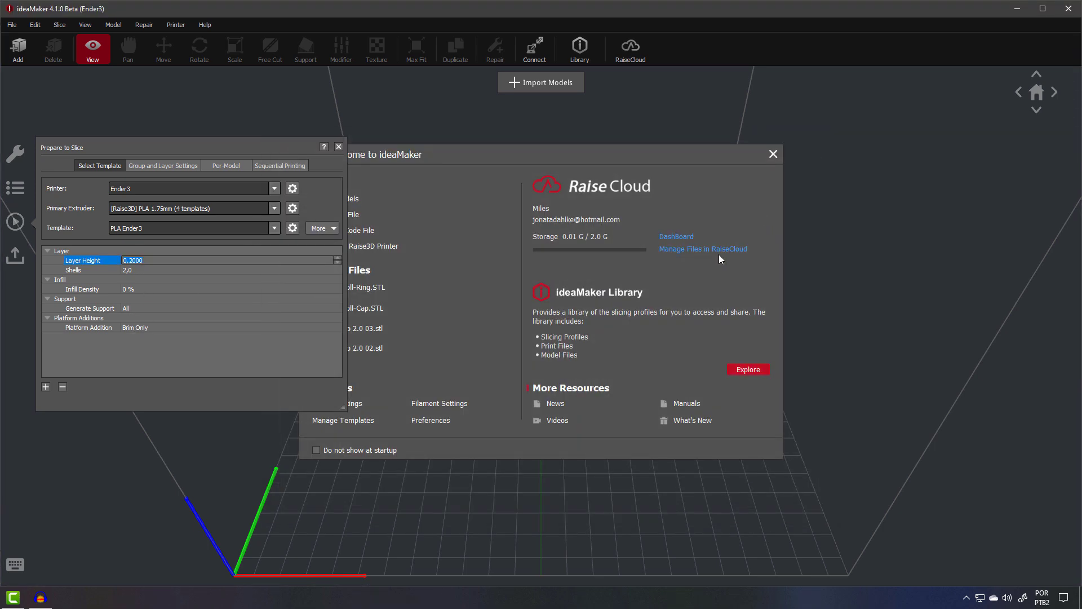
Close the welcome window and bring the grayscale Paraná map image from the Idea 14 - Texture folder in for import.
click(774, 154)
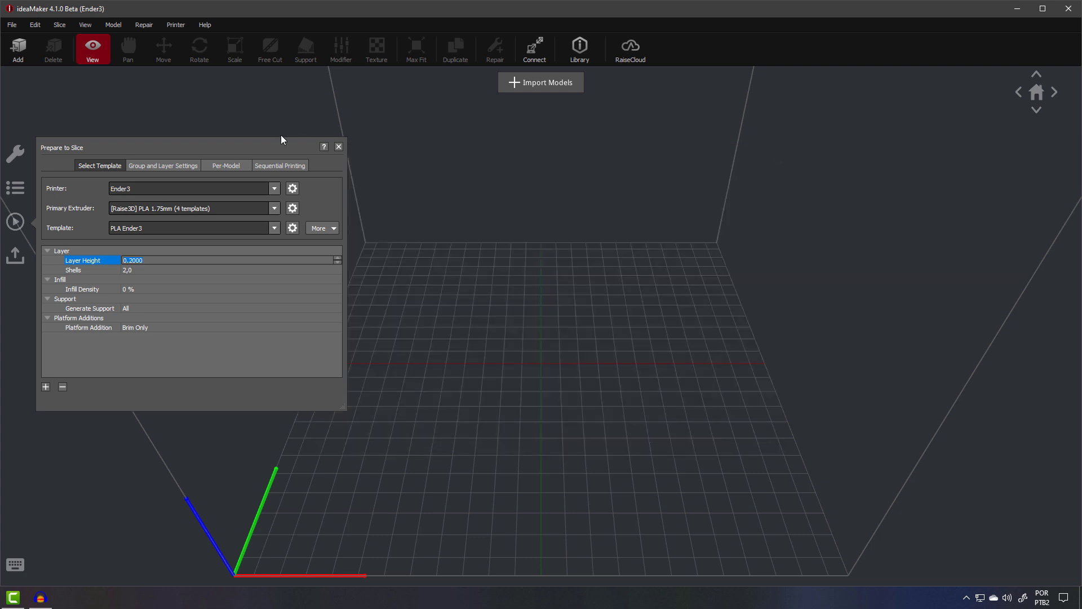
key(alt+Tab)
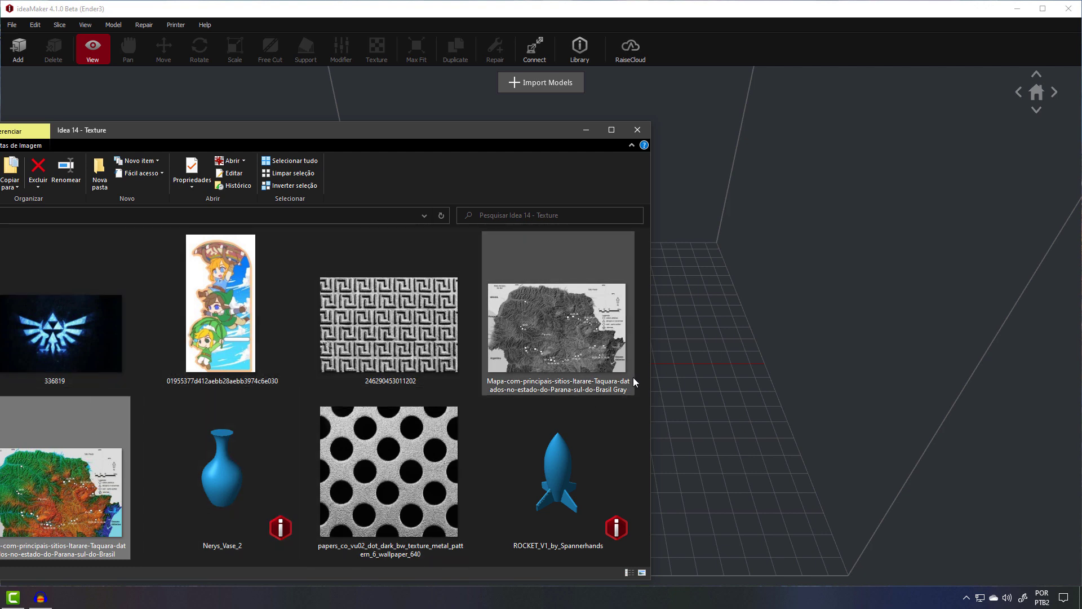
drag(542, 329, 691, 376)
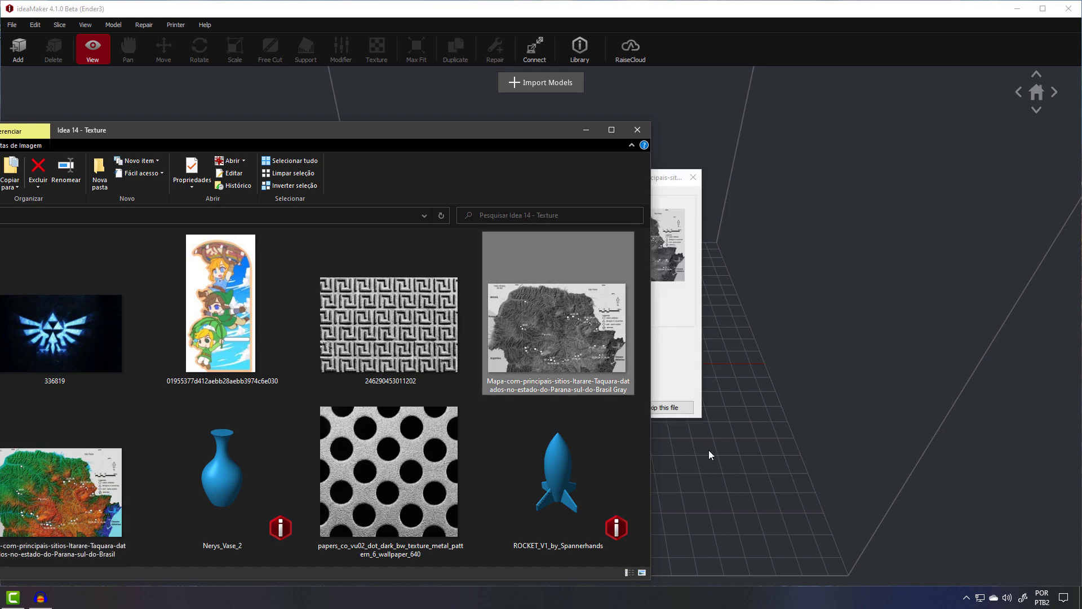
click(709, 453)
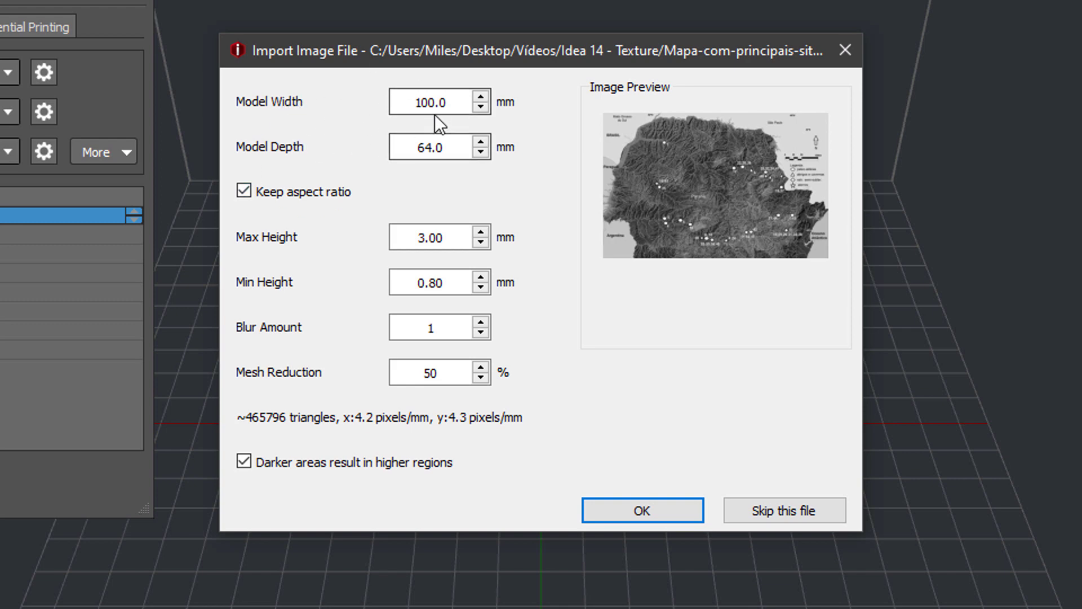
Switch Keep aspect ratio off and back on so the 100 mm wide model gets a depth of 64.6 mm.
click(242, 191)
click(242, 190)
click(242, 190)
click(242, 190)
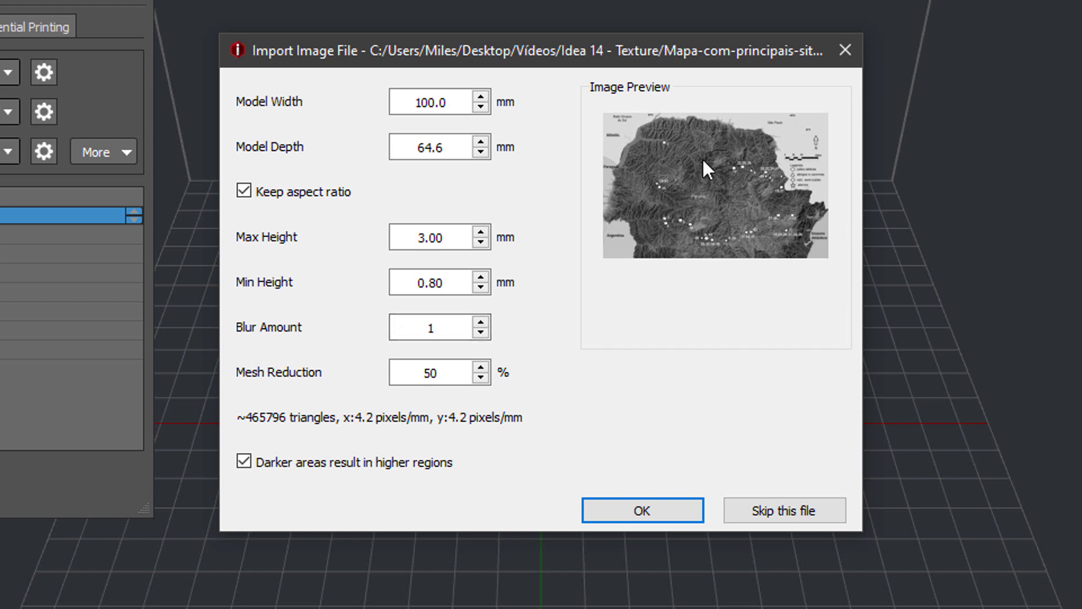
Raise the image import's Blur Amount to 21 to preview a smoother map relief.
click(481, 322)
click(481, 323)
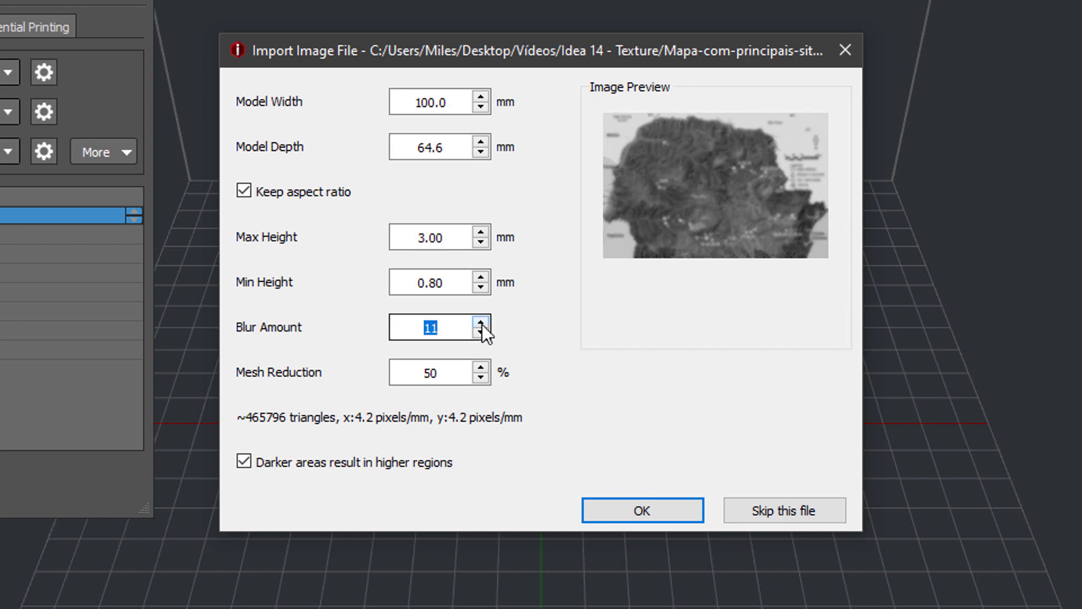
click(482, 324)
click(483, 324)
click(482, 324)
click(482, 324)
click(482, 324)
click(482, 324)
click(482, 324)
click(482, 324)
click(482, 324)
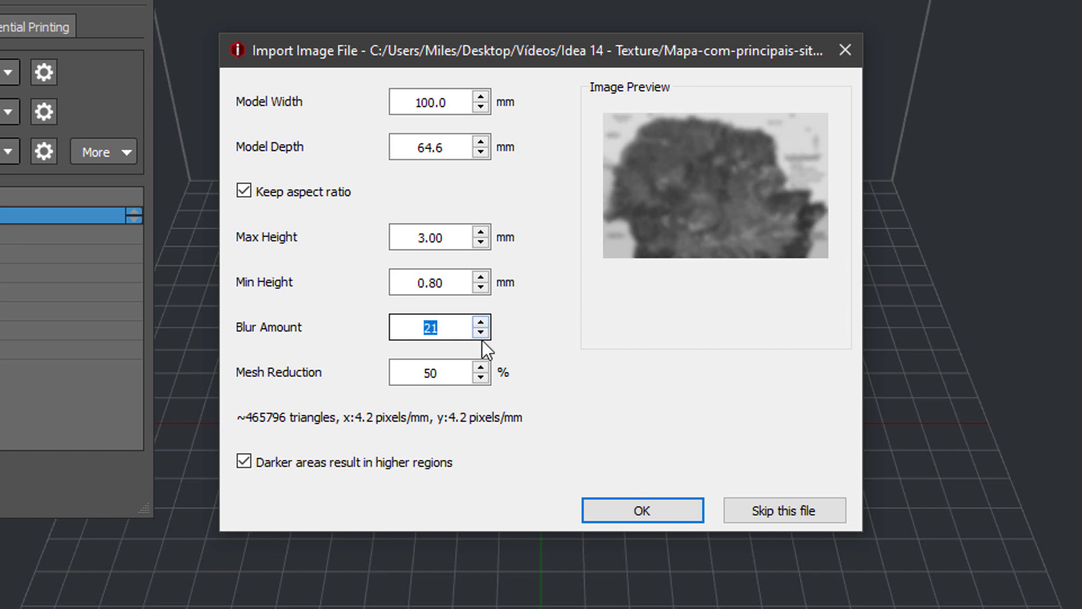
Lower the image import's Blur Amount back to 1.
click(481, 335)
click(481, 335)
click(482, 335)
click(482, 335)
click(482, 335)
click(482, 334)
click(482, 336)
click(482, 336)
click(482, 336)
click(482, 336)
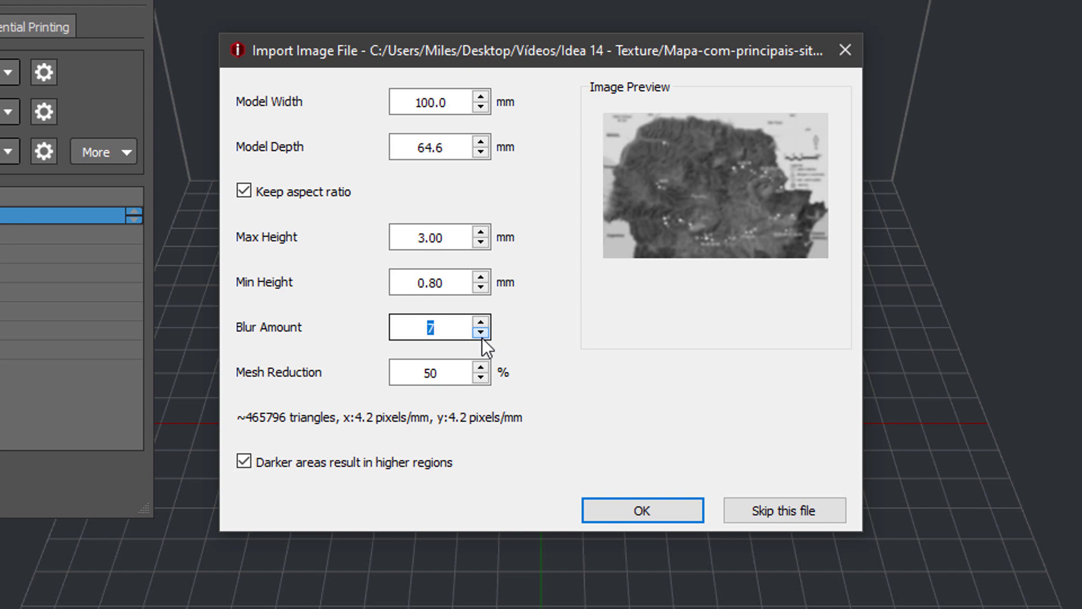
click(482, 336)
click(482, 336)
click(482, 336)
click(482, 337)
click(482, 336)
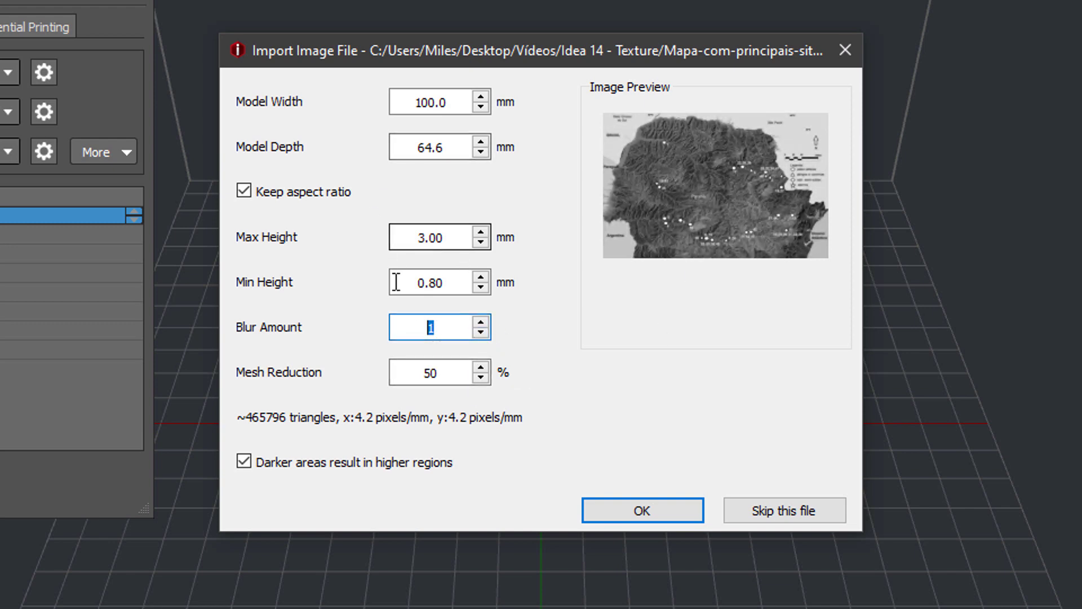
Generate the map relief with a Blur Amount of 1 and 50 % Mesh Reduction.
click(430, 330)
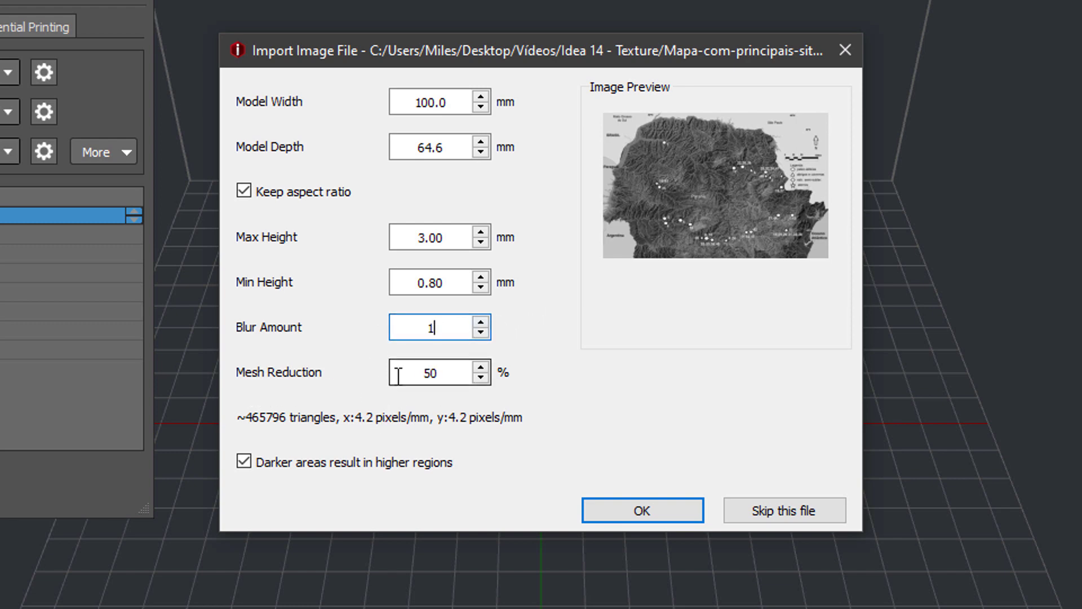
click(440, 376)
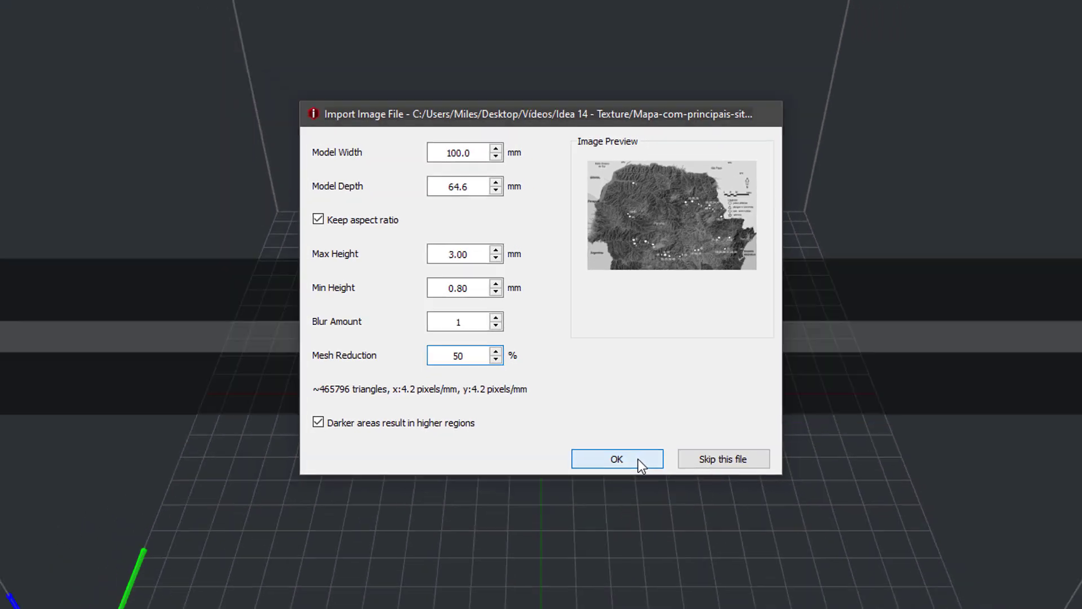
click(684, 510)
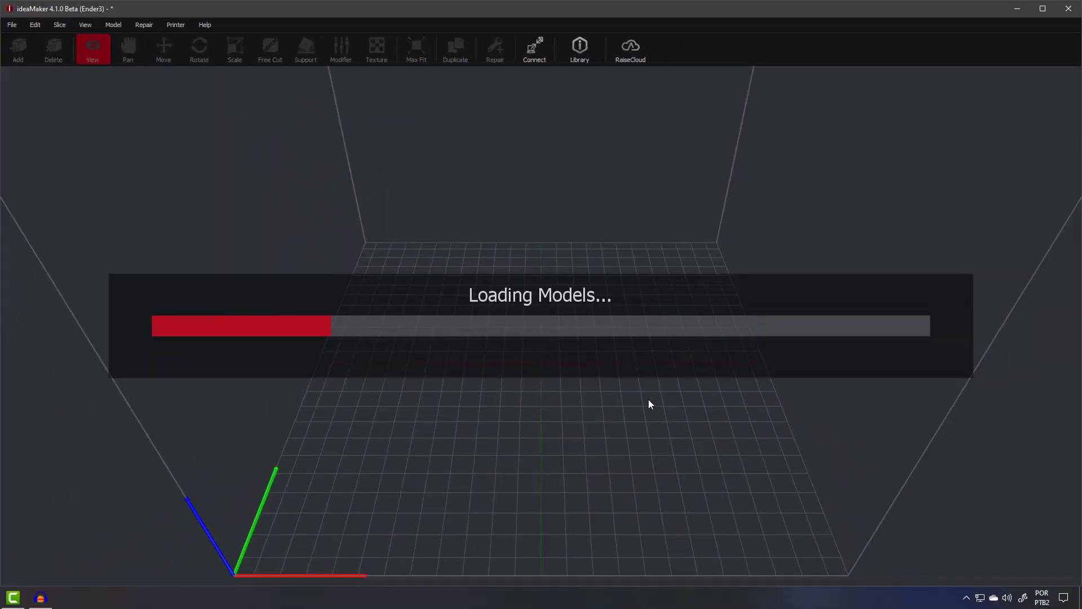
Examine the map relief's terrain surface, legend area and edges up close from several angles.
drag(624, 246, 563, 438)
scroll(550, 445, up, 3)
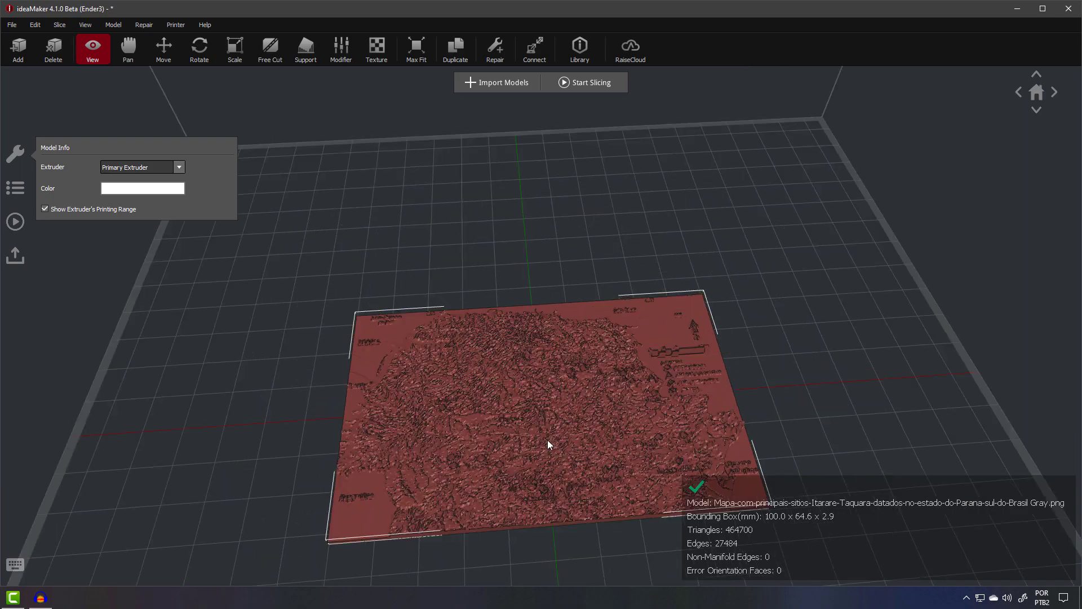
scroll(548, 443, up, 6)
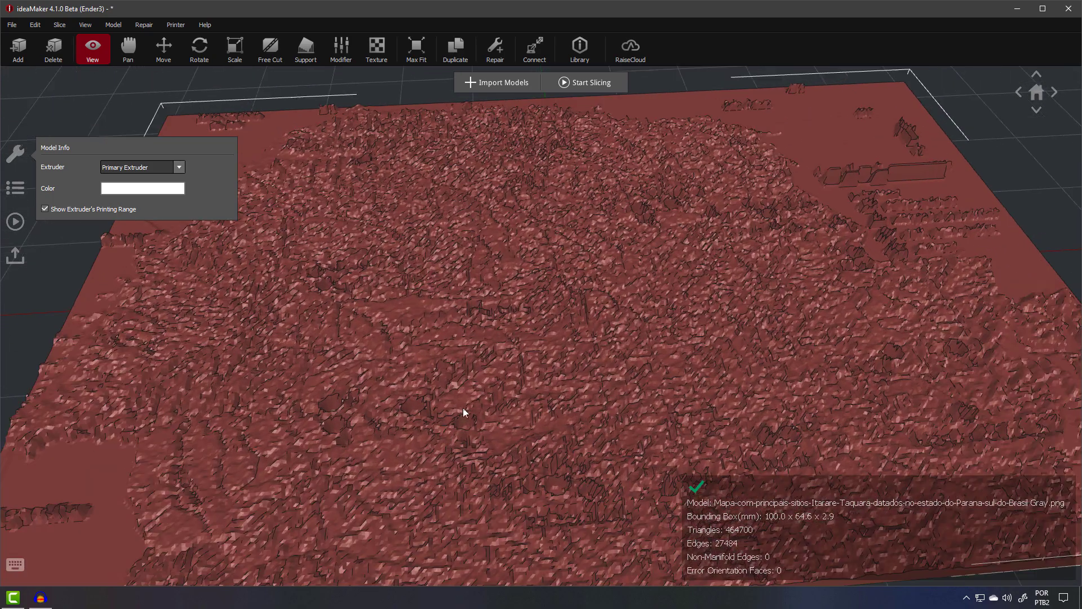
drag(463, 409, 711, 309)
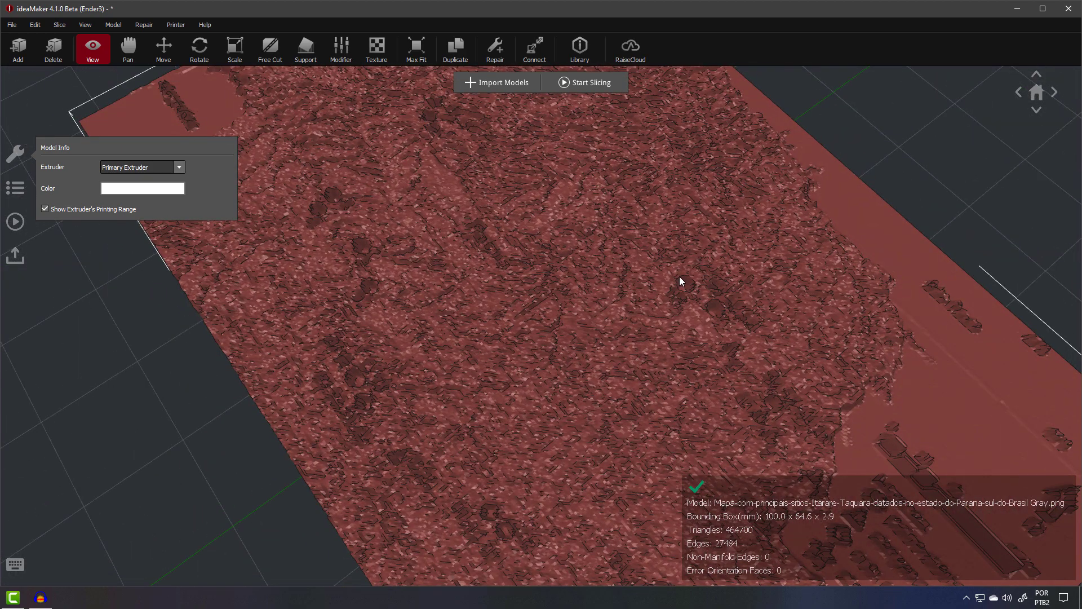
drag(696, 383, 665, 327)
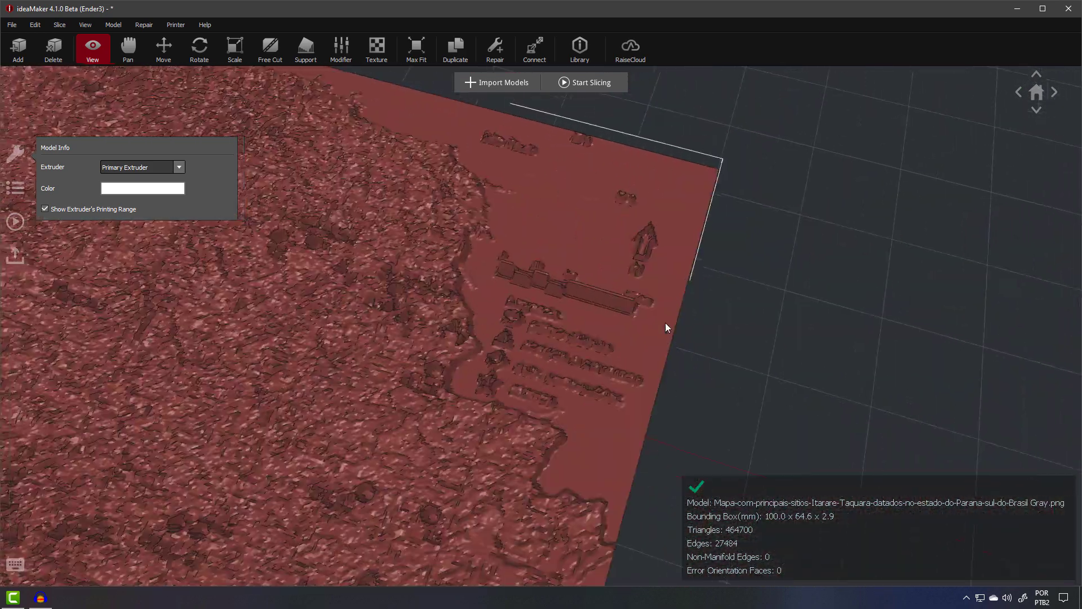
drag(326, 288, 668, 503)
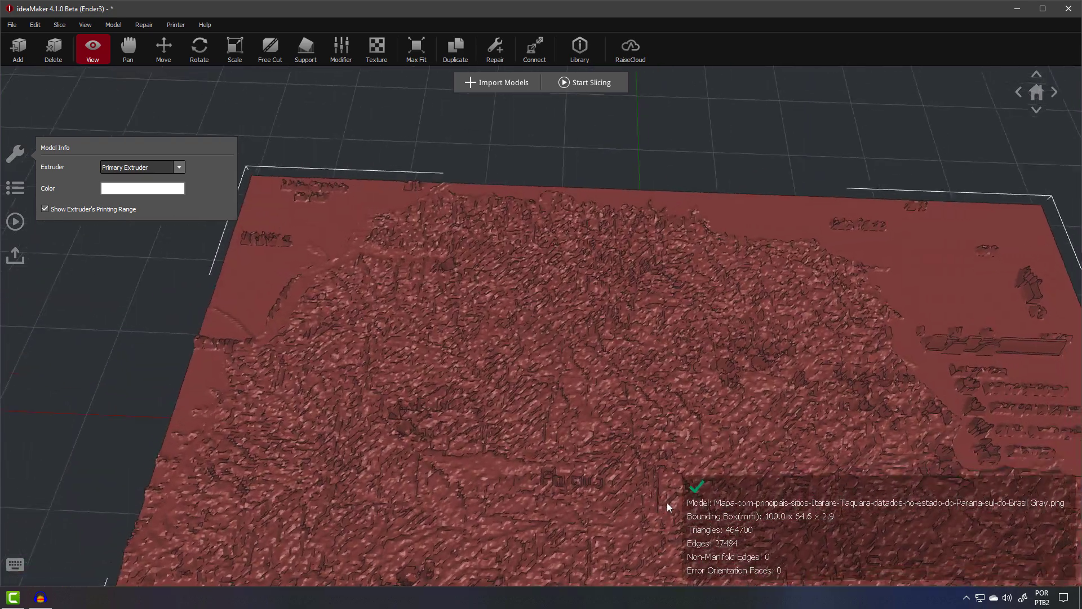
scroll(606, 447, down, 4)
Save the PLA Ender3 template with Lateral Surface Texture enabled, a 1.00 mm texture XY offset and 0.20 mm texture resolution.
click(16, 222)
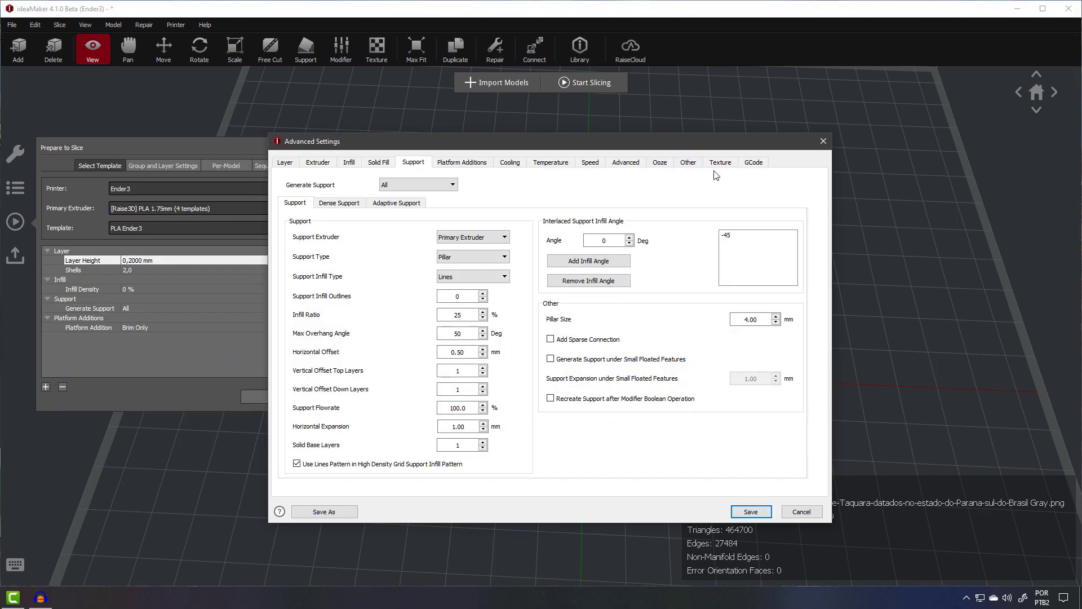
click(720, 163)
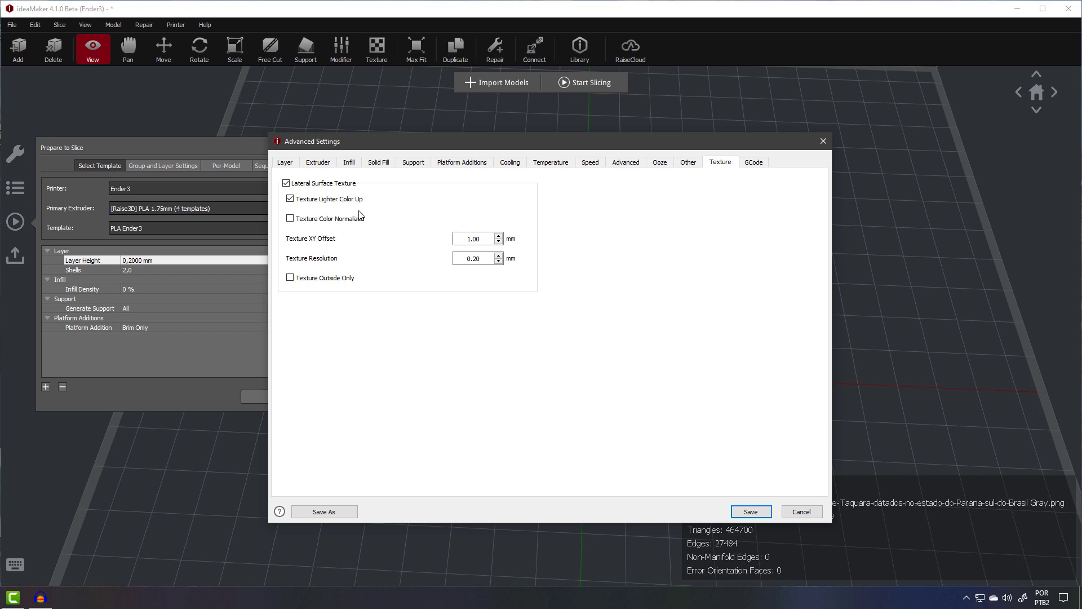
click(286, 183)
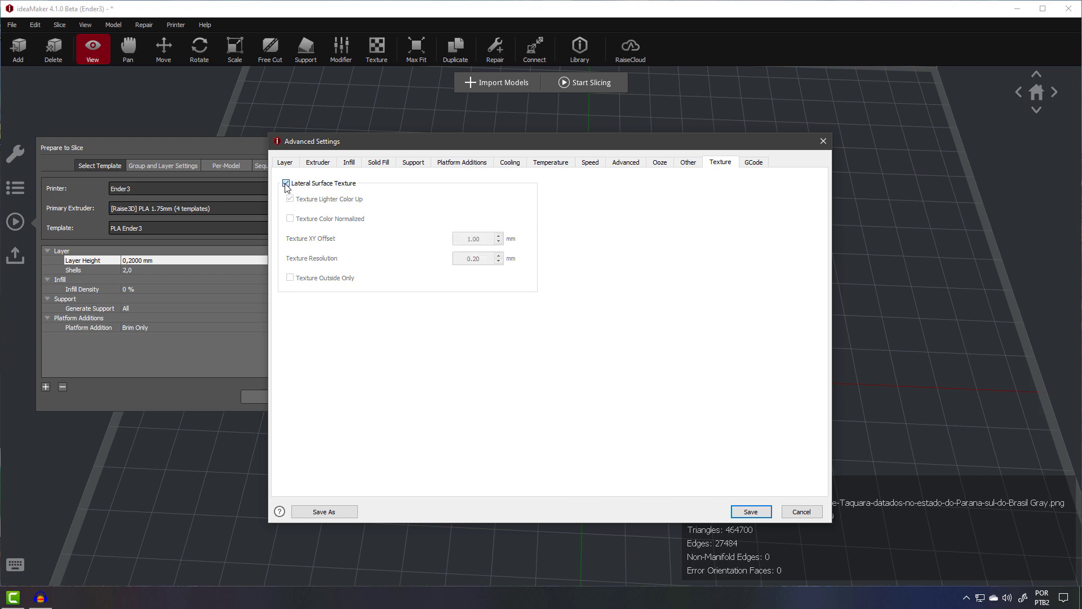
click(286, 183)
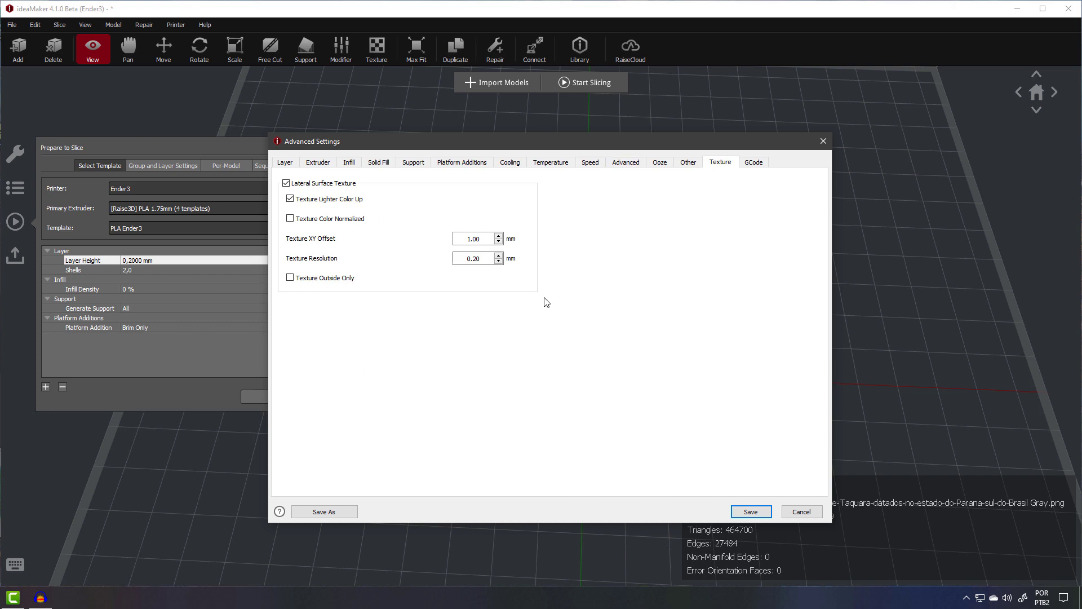
click(750, 512)
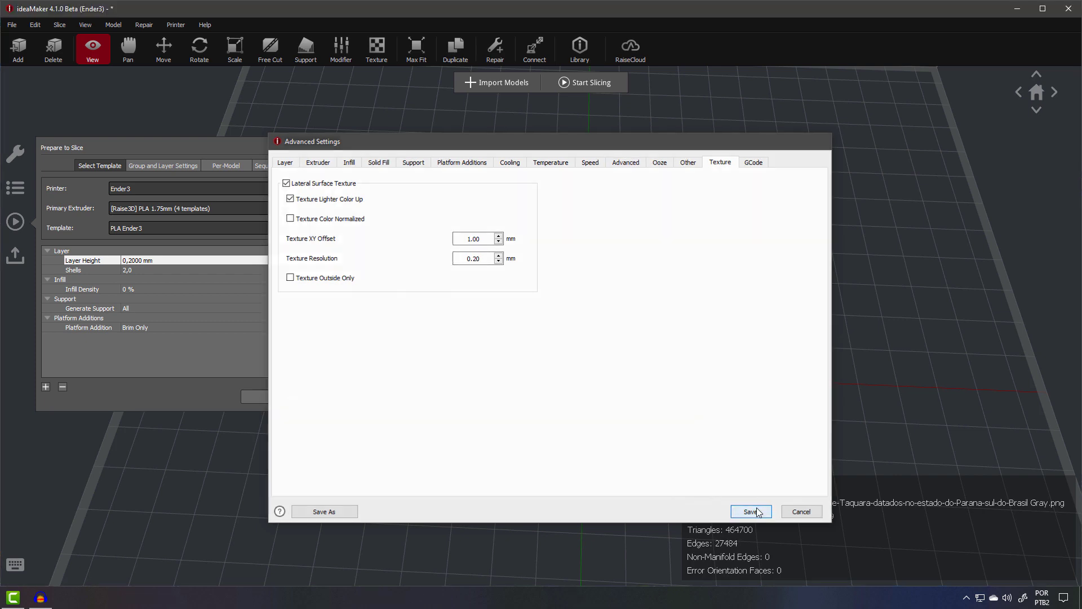
Delete the map relief model from the build plate.
drag(693, 385, 561, 506)
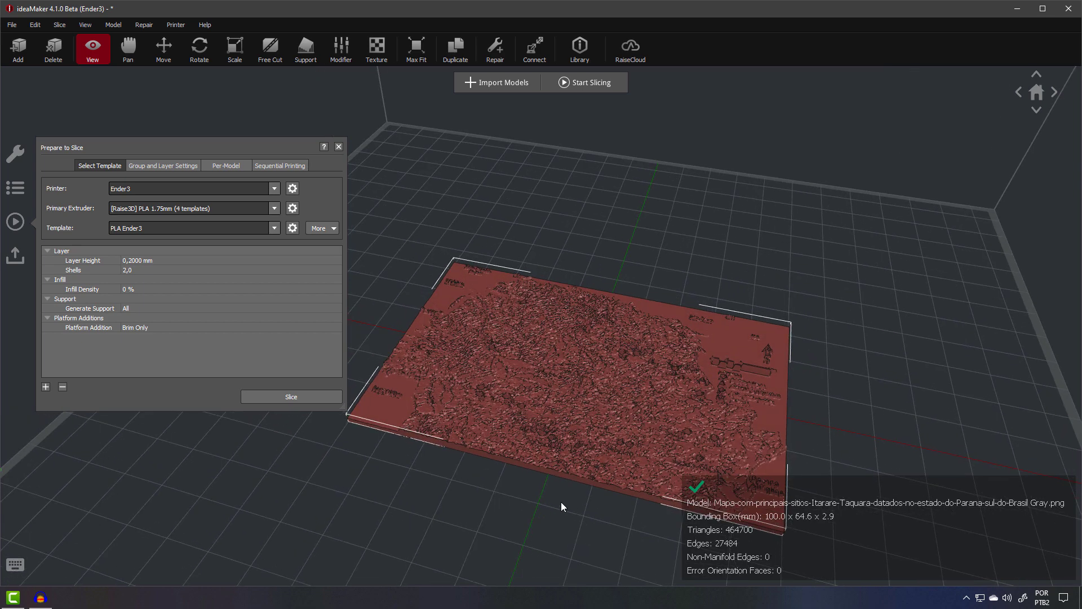
key(Delete)
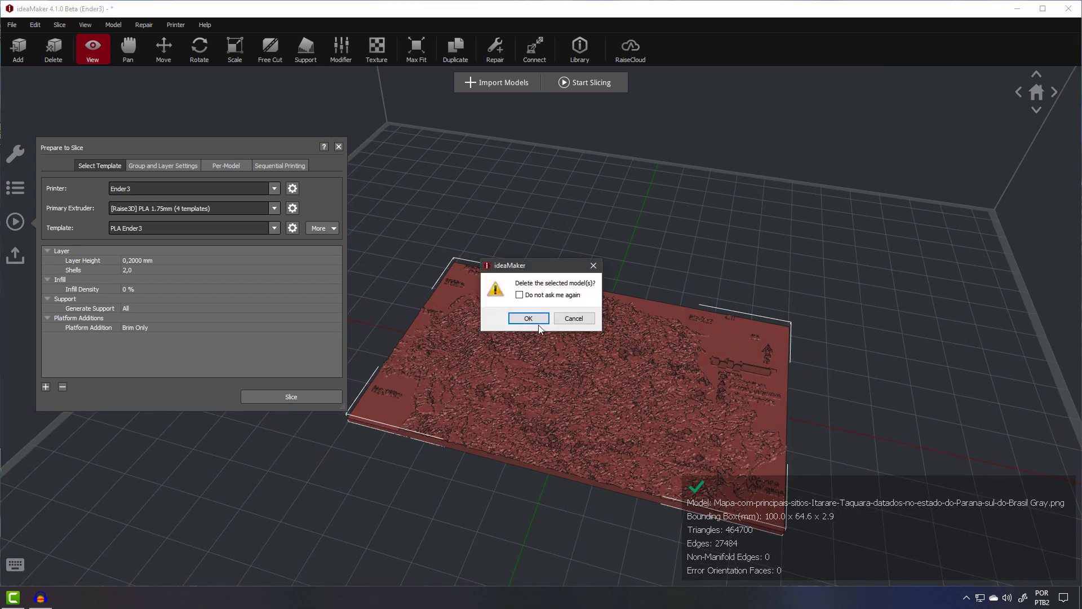
click(536, 321)
Import the ROCKET_V1 model from the Idea 14 - Texture folder and select it on the build plate.
key(alt+Tab)
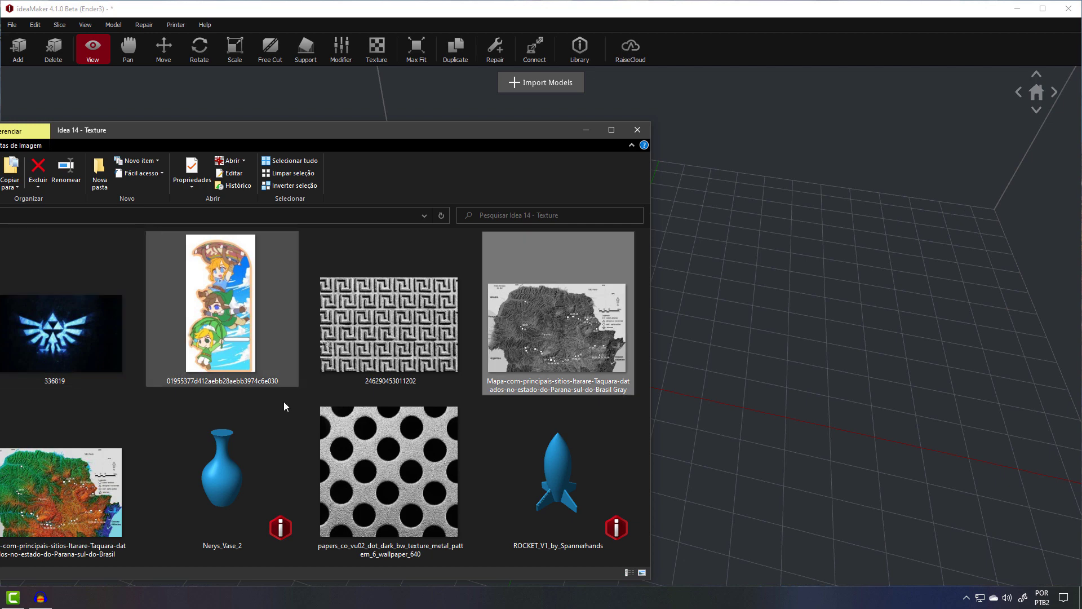
drag(540, 458, 959, 365)
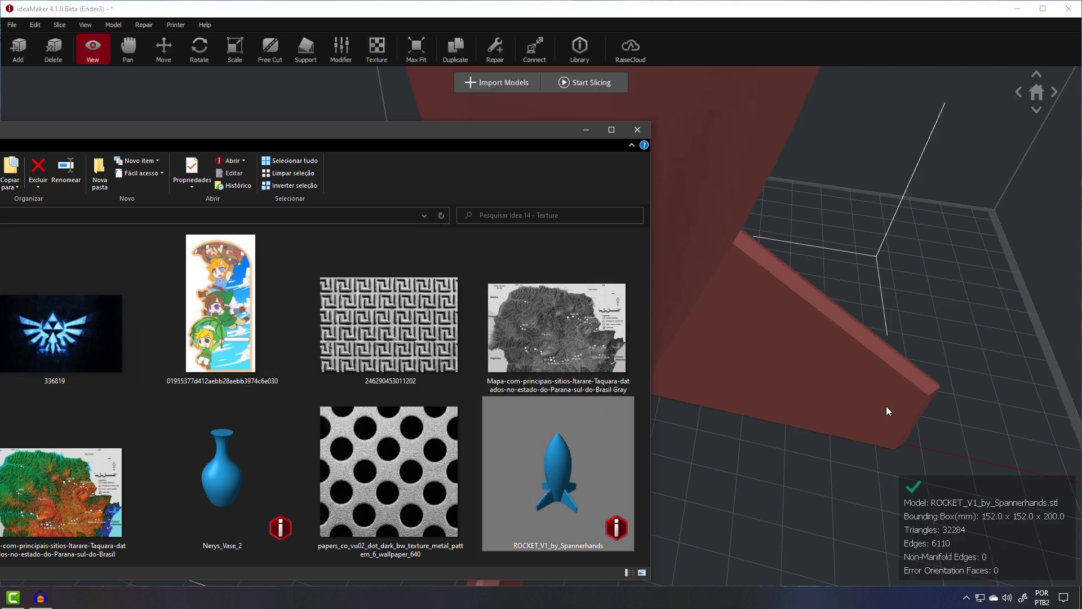
click(661, 453)
scroll(647, 453, down, 5)
drag(648, 440, 851, 284)
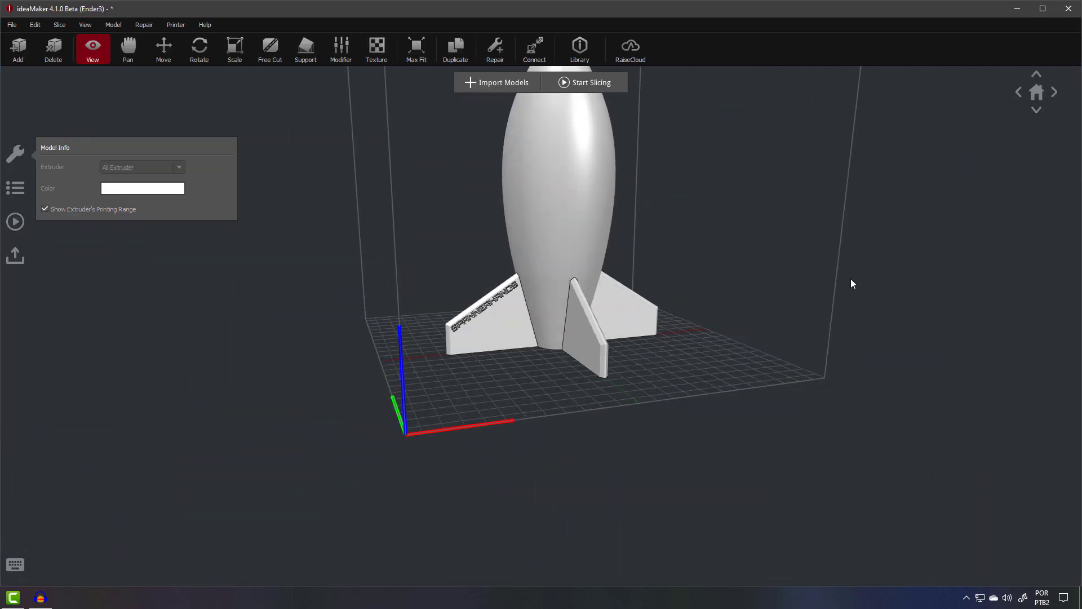
click(558, 236)
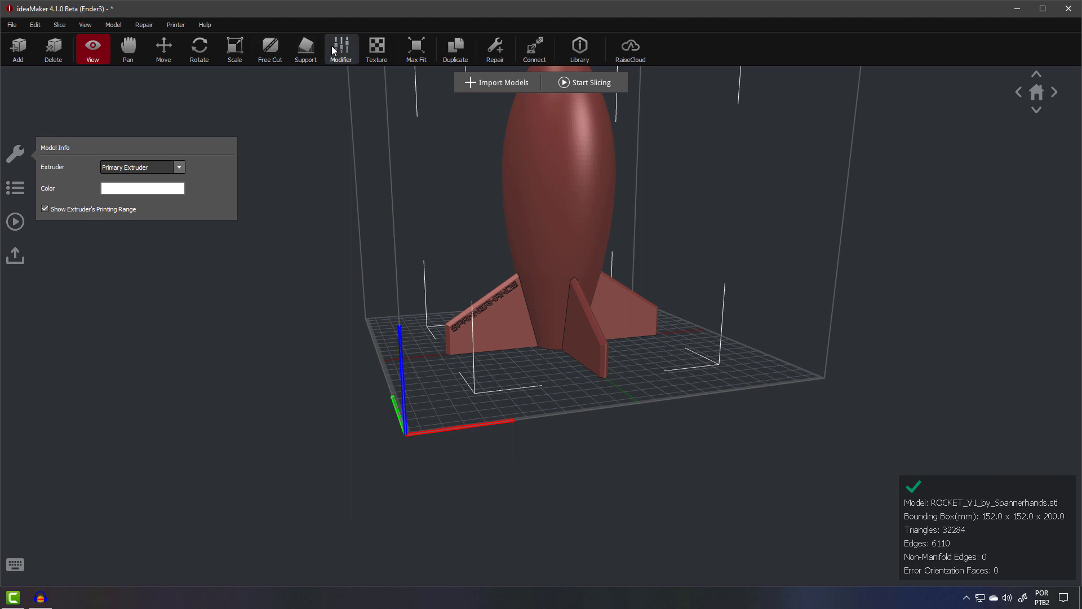
Scale the rocket uniformly to 50% of its original size.
click(247, 56)
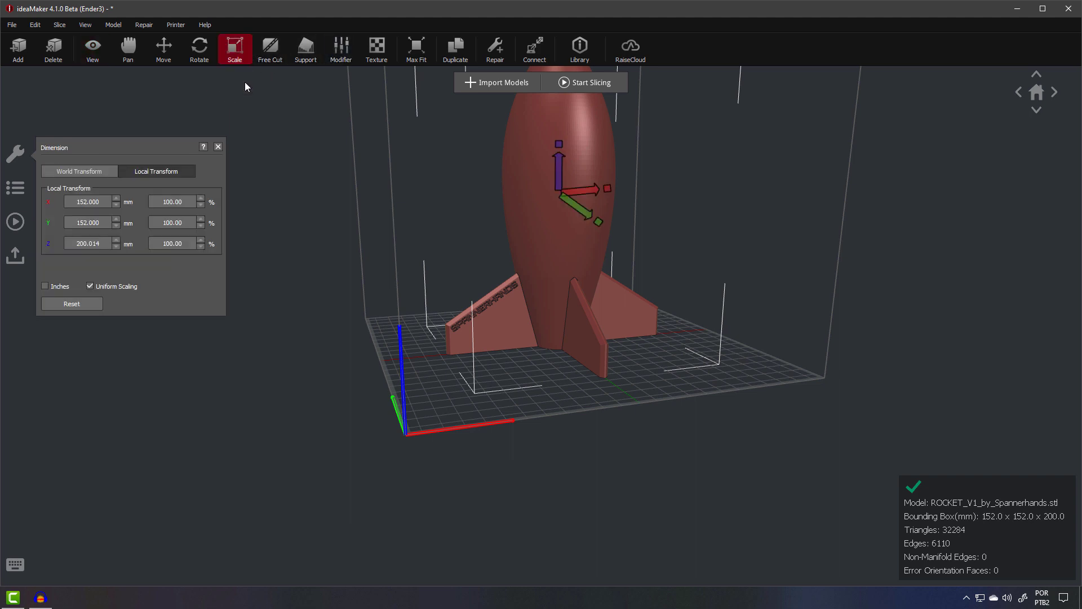
text(5)
key(Return)
text(50)
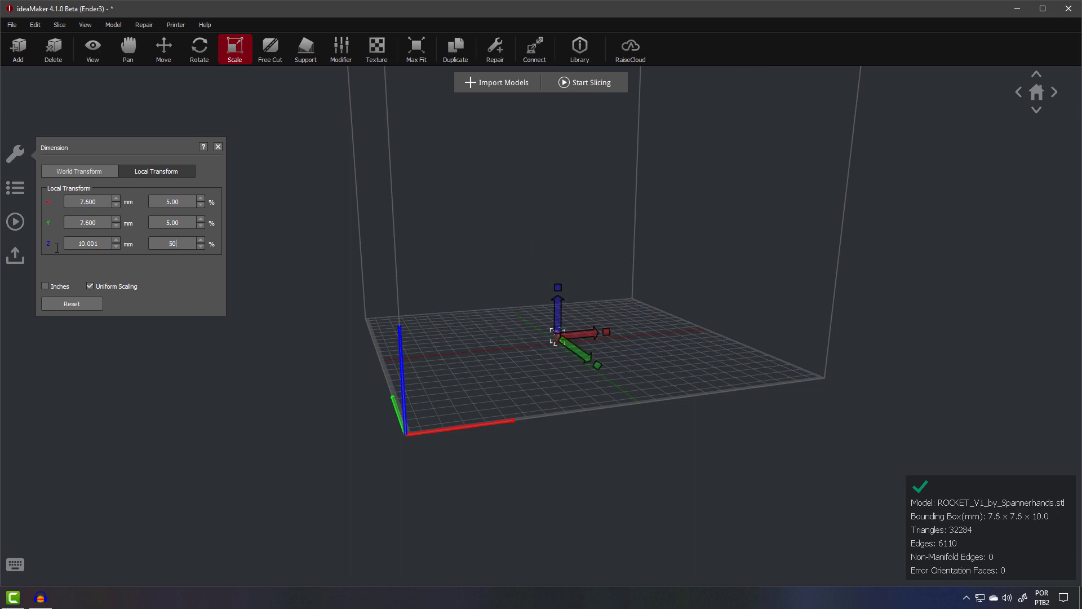
key(Return)
scroll(617, 445, up, 2)
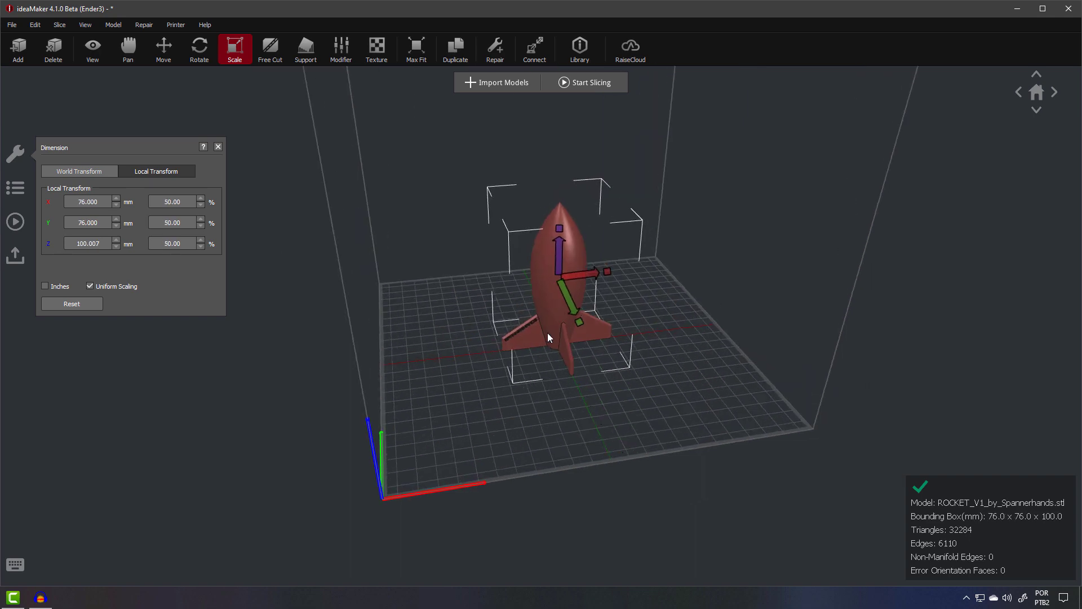
scroll(560, 319, up, 5)
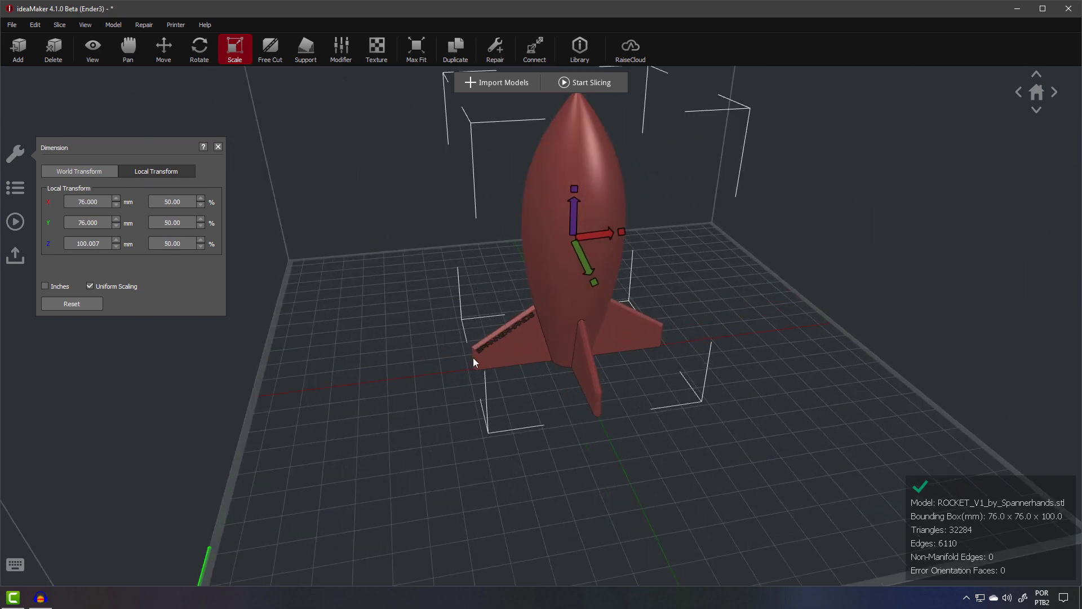
Check the layer height of the PLA Ender3 template in the slicing preparation settings.
click(15, 222)
click(163, 258)
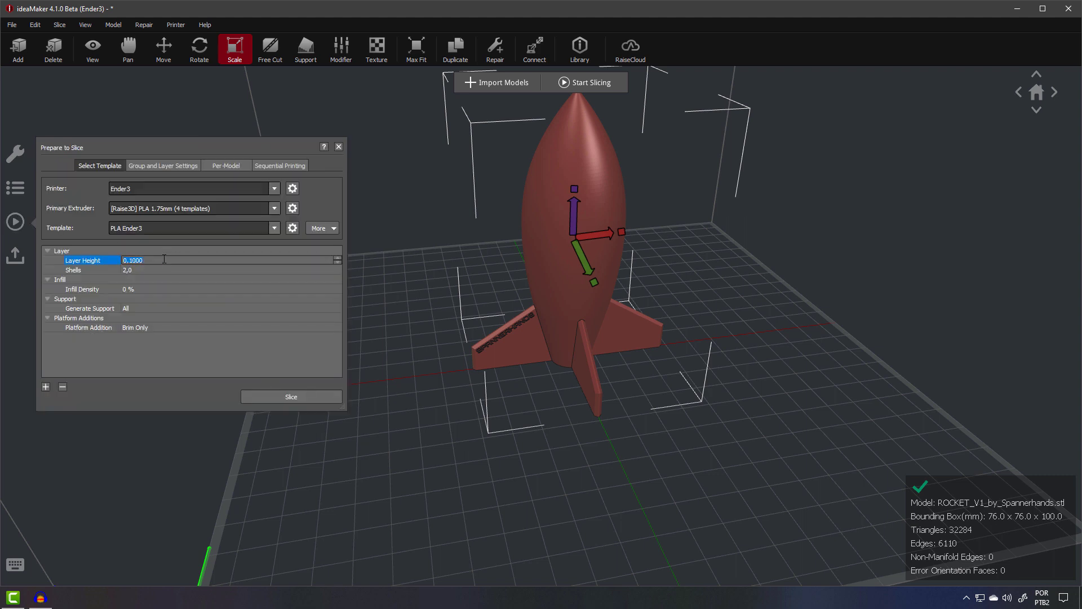
click(339, 147)
drag(367, 420, 472, 226)
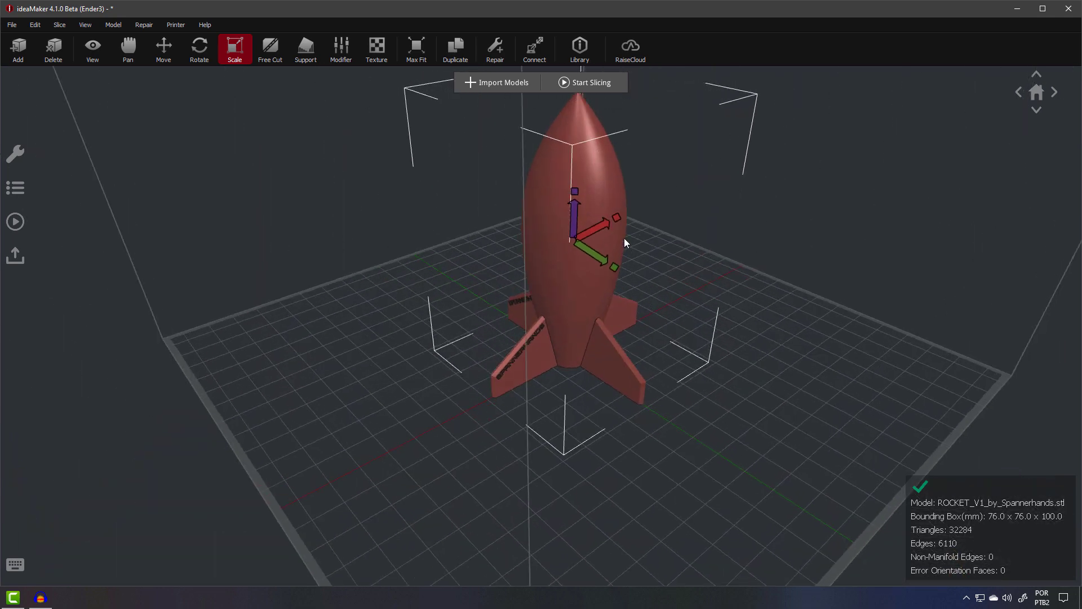
Set the rocket's surface to Custom Texture with Cylindrical mapping.
click(383, 47)
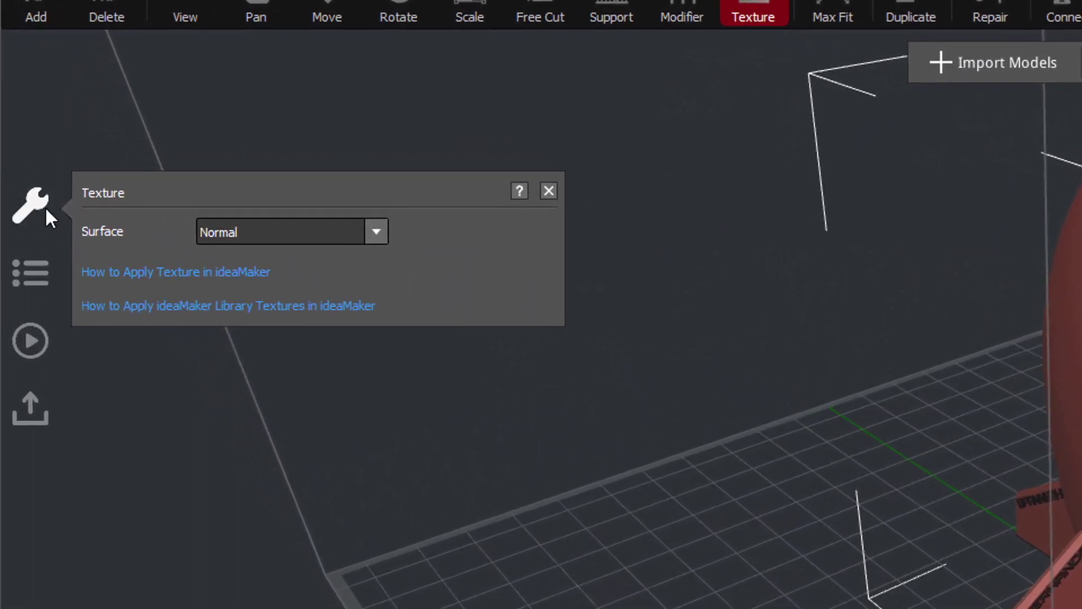
click(287, 232)
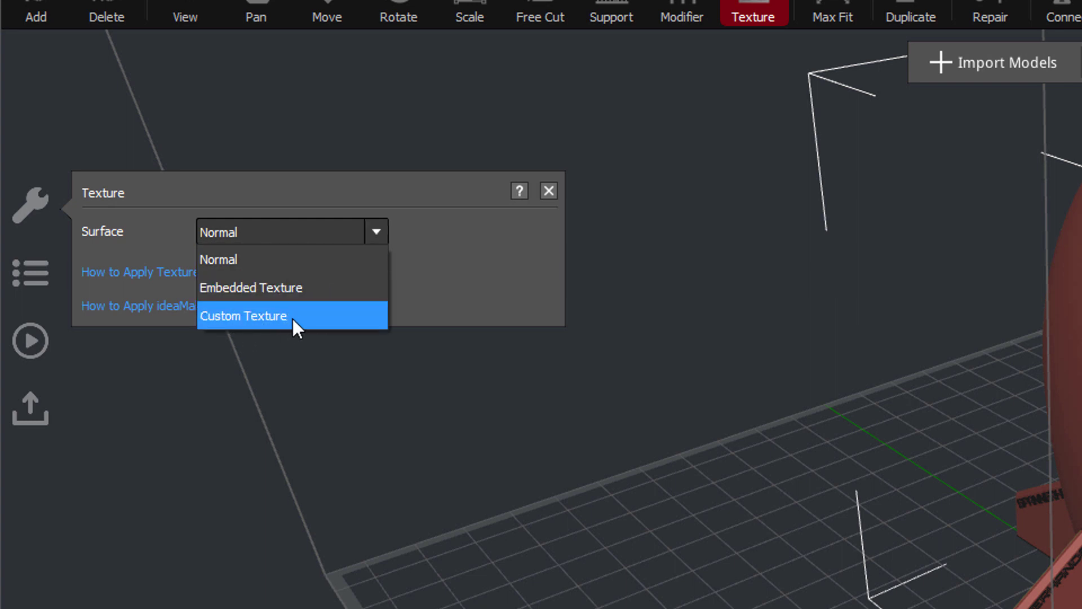
click(288, 287)
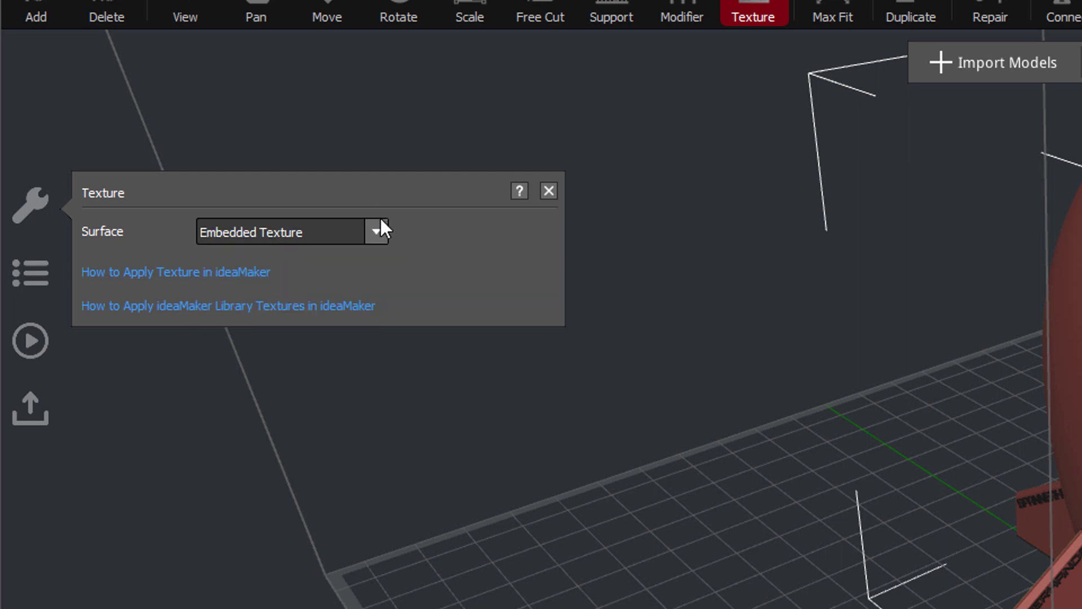
click(375, 232)
click(274, 311)
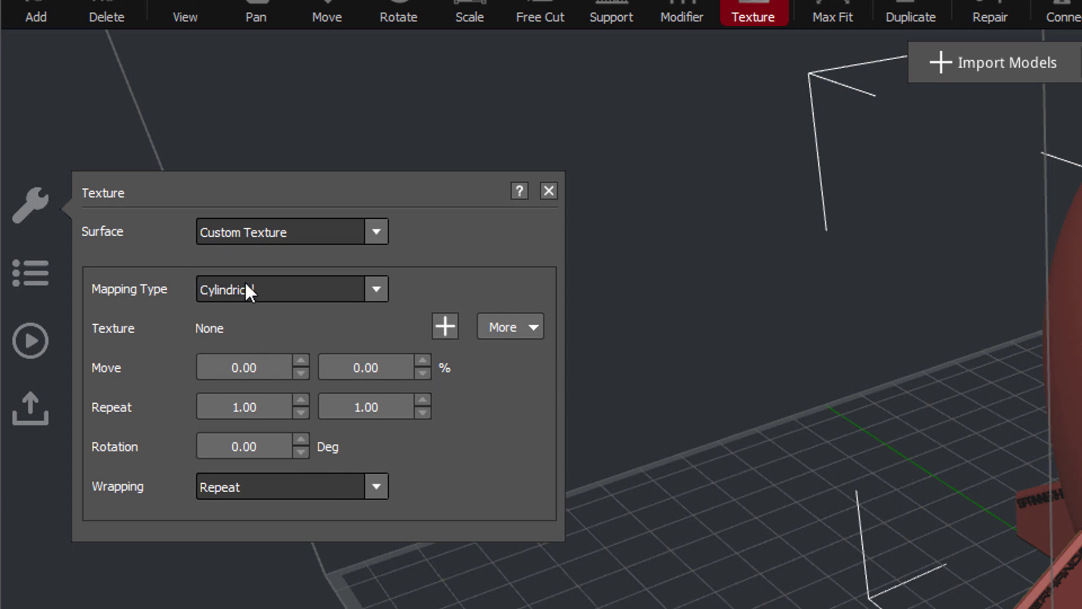
click(316, 288)
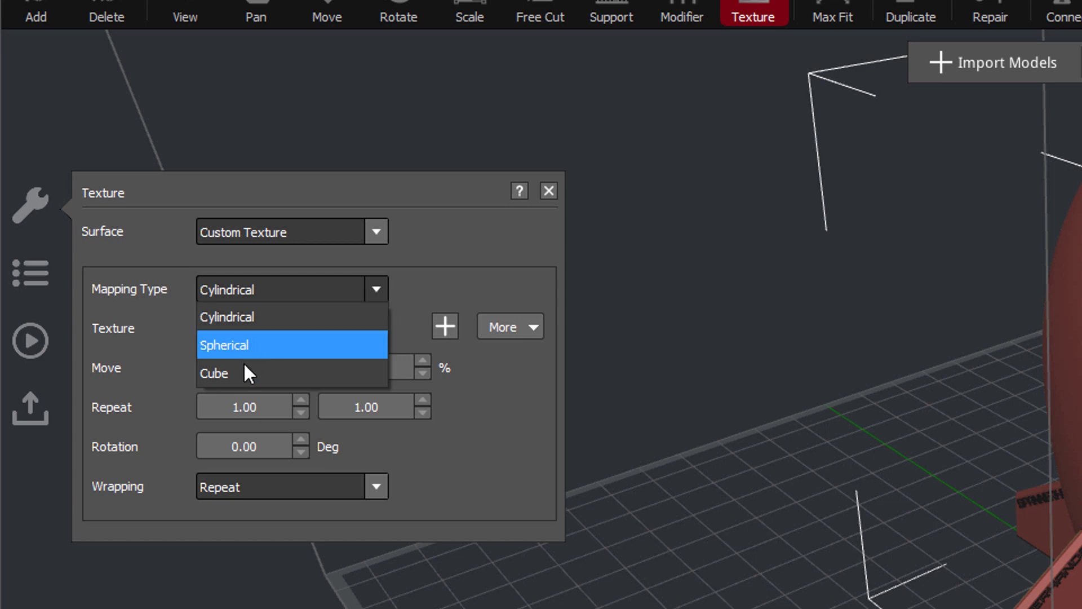
click(286, 317)
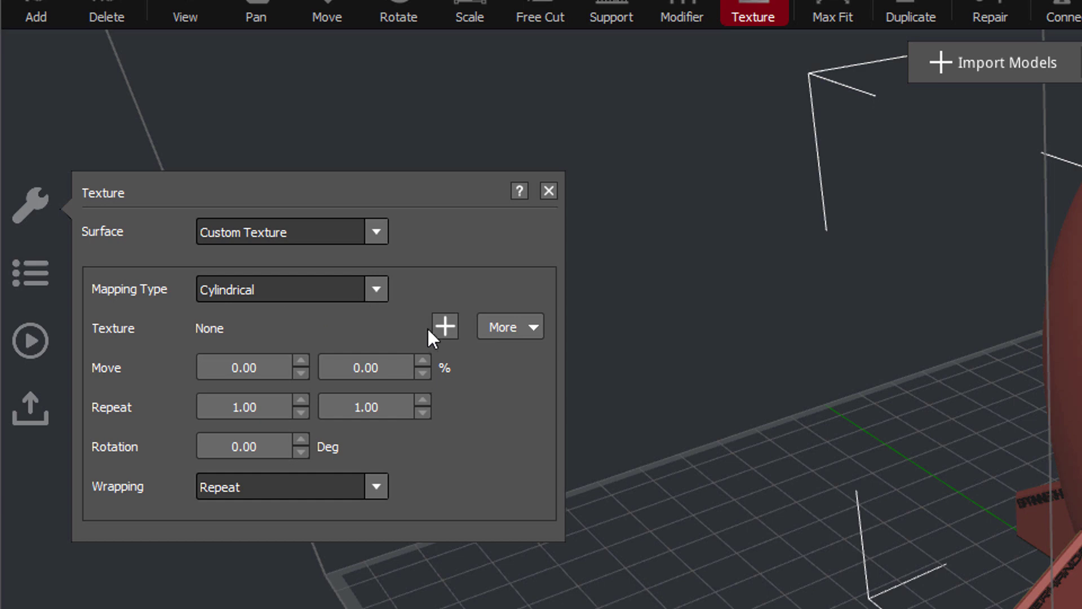
Load the image papers_co_vu02_dot_dark_bw_texture_metal_pattern_6_wallpaper_640 as the rocket's custom texture.
click(445, 326)
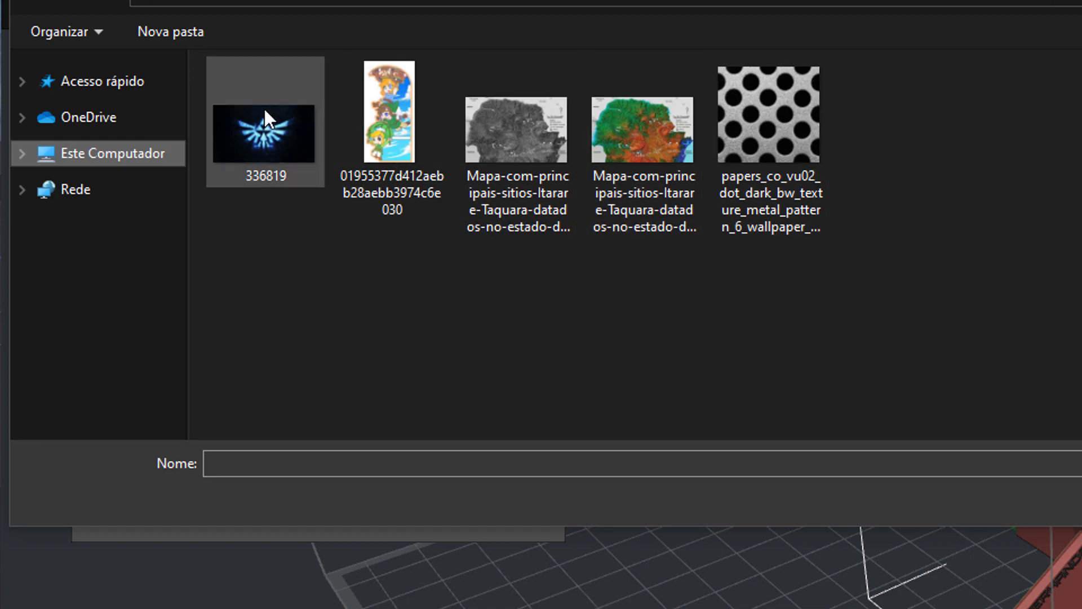
key(alt+Tab)
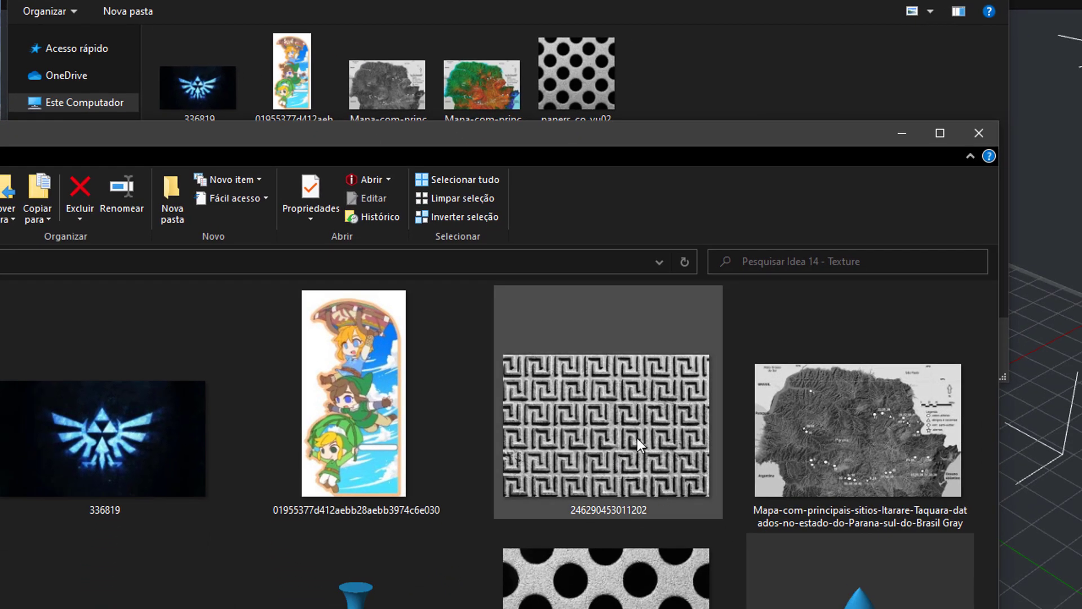
click(637, 438)
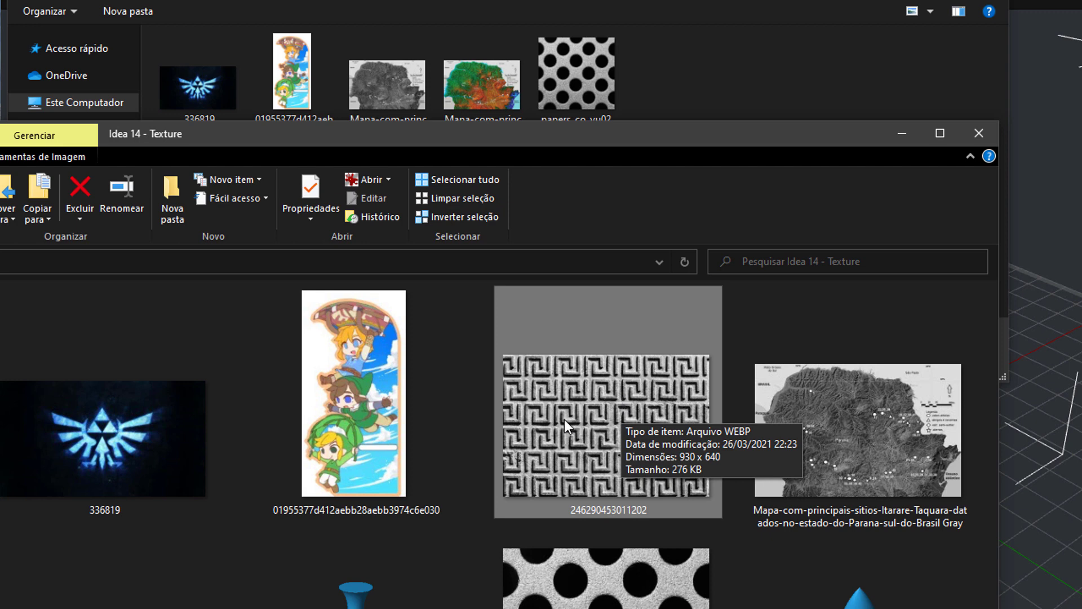
key(alt+Tab)
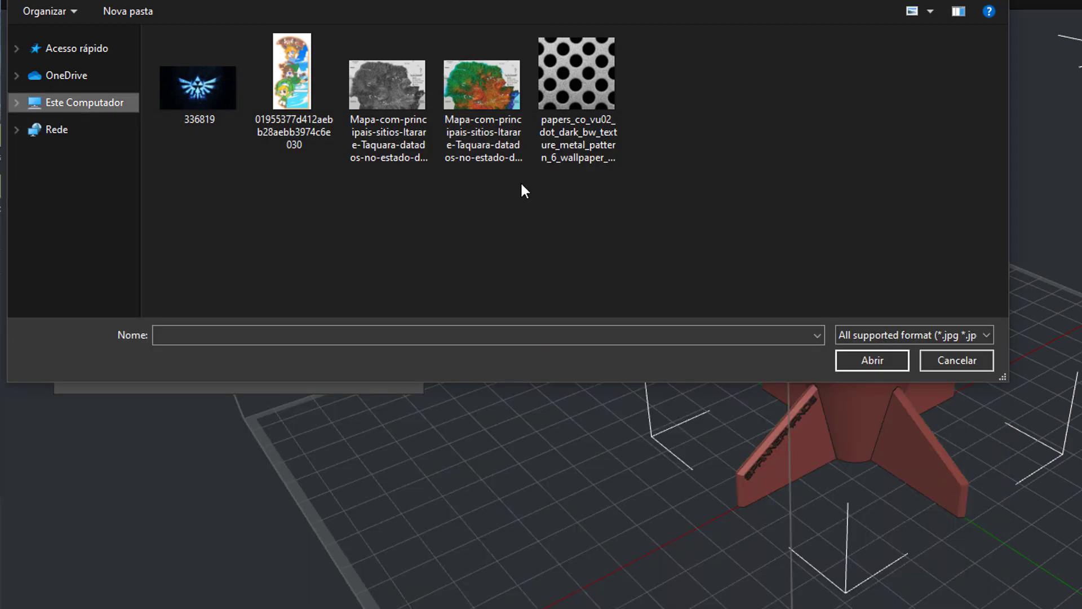
click(576, 74)
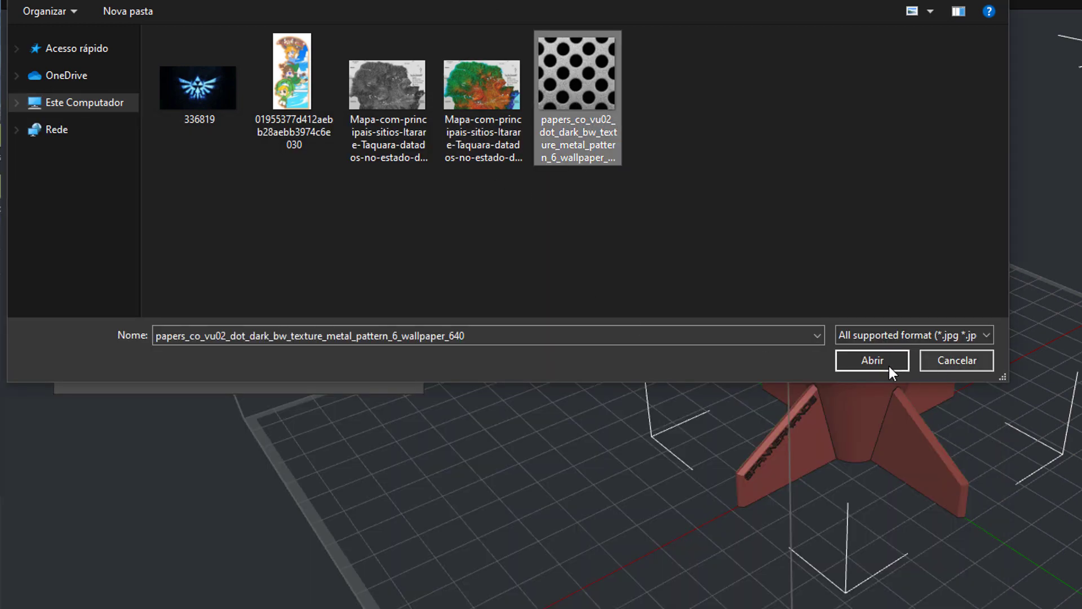
click(873, 361)
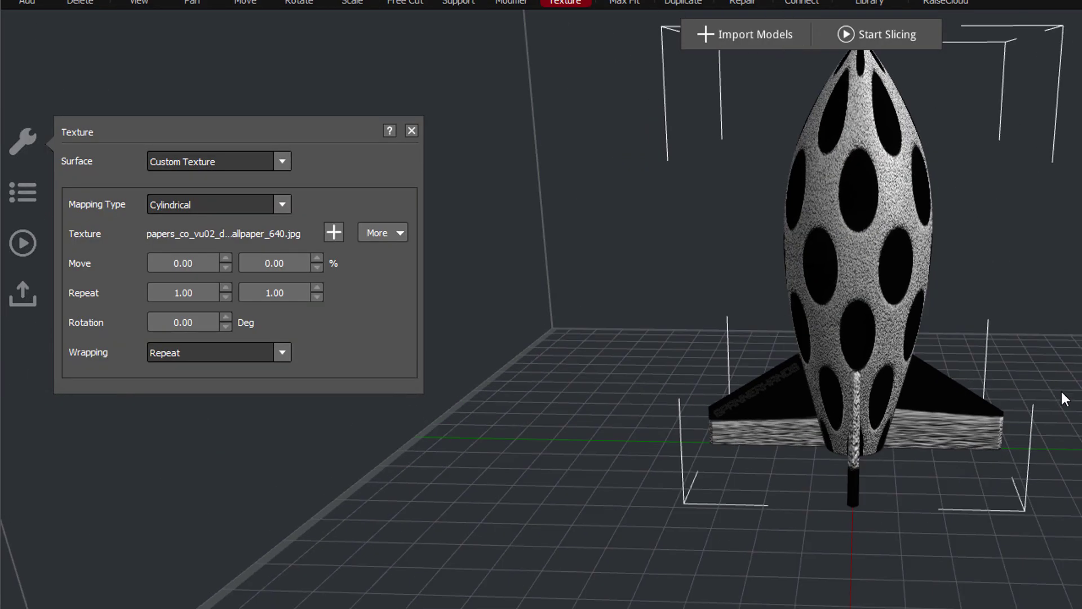
Examine how the dot texture wraps around the rocket's body and fins from several angles.
right_drag(1063, 398, 752, 408)
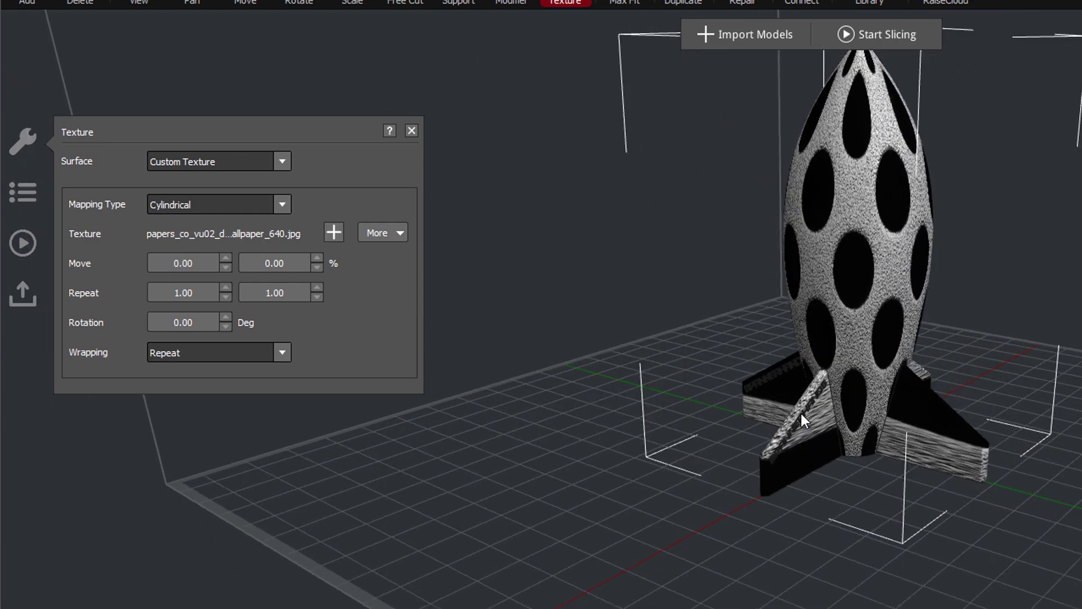
mouse_move(998, 442)
right_down()
mouse_move(787, 449)
mouse_move(620, 438)
right_up()
right_drag(1001, 477, 716, 501)
mouse_move(1066, 476)
right_down()
mouse_move(1070, 450)
mouse_move(722, 485)
mouse_move(699, 525)
right_up()
right_drag(727, 186, 1012, 302)
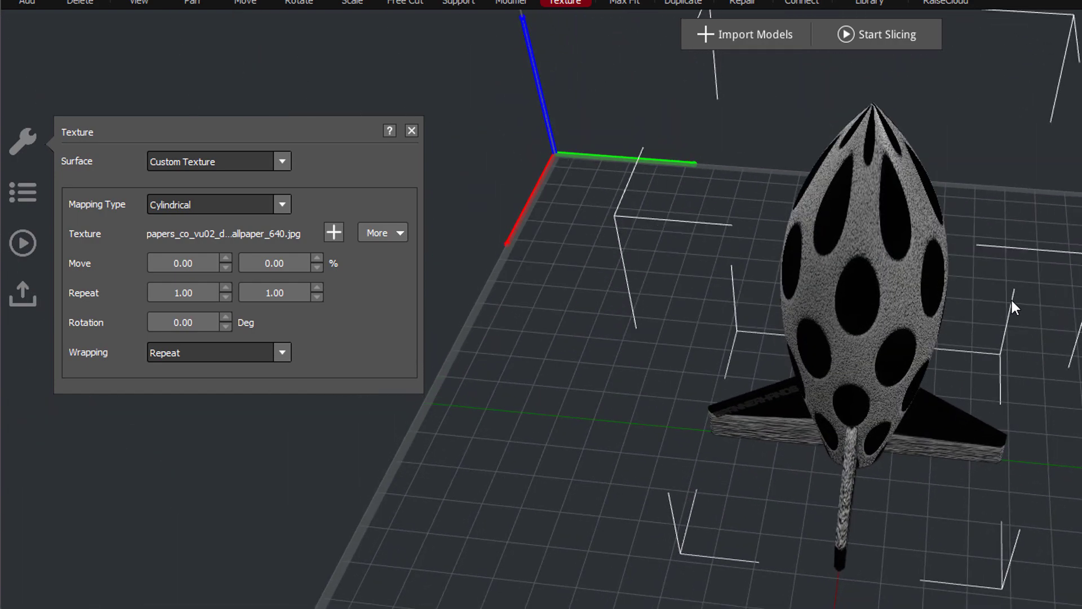
right_drag(931, 380, 988, 380)
scroll(911, 262, up, 3)
middle_drag(1033, 253, 998, 388)
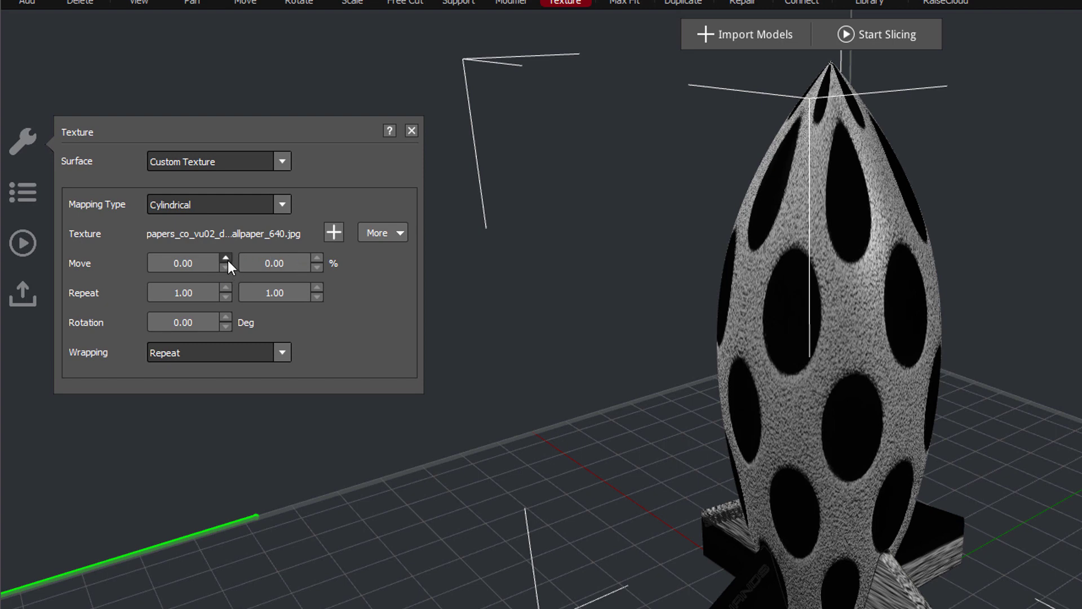
Set the dot texture's repeat values to 2.00 and 4.00, keeping both move offsets at 0.00%.
drag(228, 260, 225, 268)
drag(314, 261, 314, 266)
drag(201, 295, 153, 310)
key(Tab)
click(229, 290)
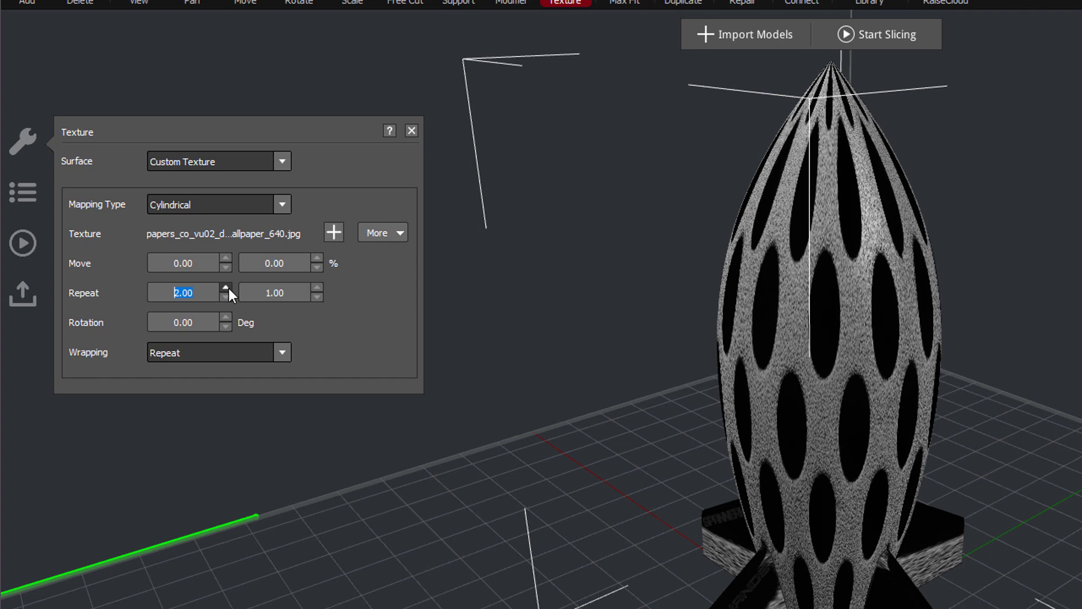
click(317, 287)
click(317, 287)
click(317, 287)
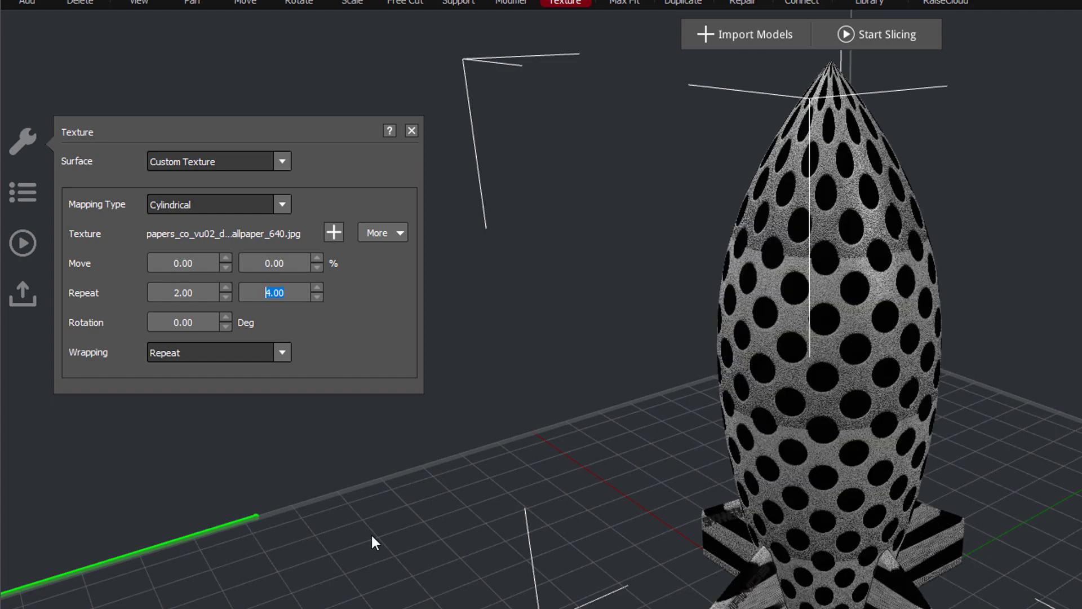
Inspect the repeated dot pattern all around the rocket, including where the texture edges meet and the fins.
right_drag(456, 556, 959, 590)
right_drag(626, 584, 970, 576)
right_drag(660, 590, 990, 575)
right_drag(714, 593, 1081, 473)
right_drag(688, 552, 1081, 556)
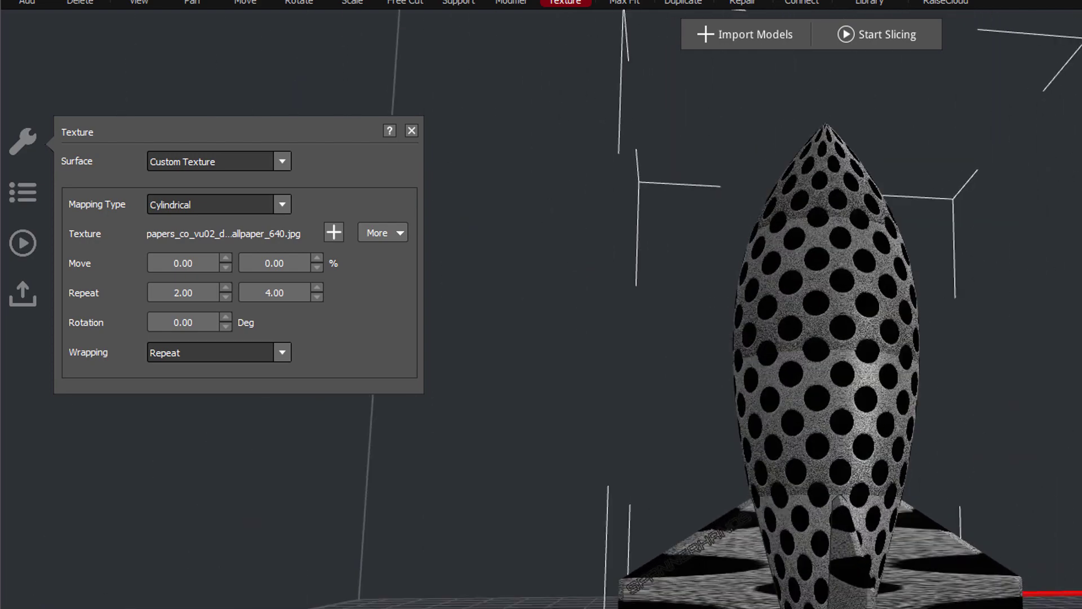
right_drag(733, 603, 1043, 604)
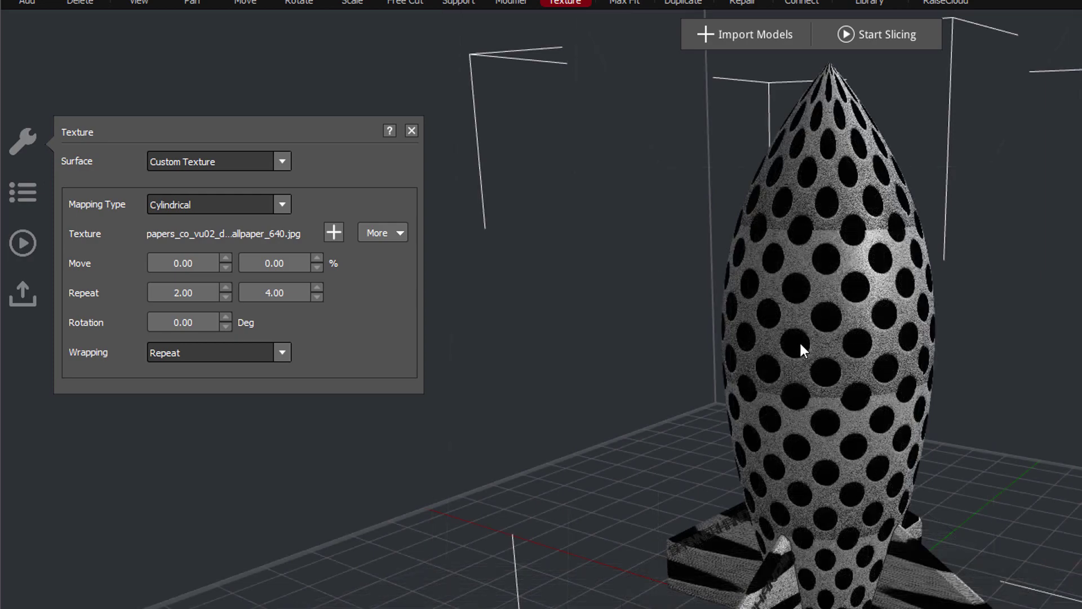
right_drag(862, 503, 350, 469)
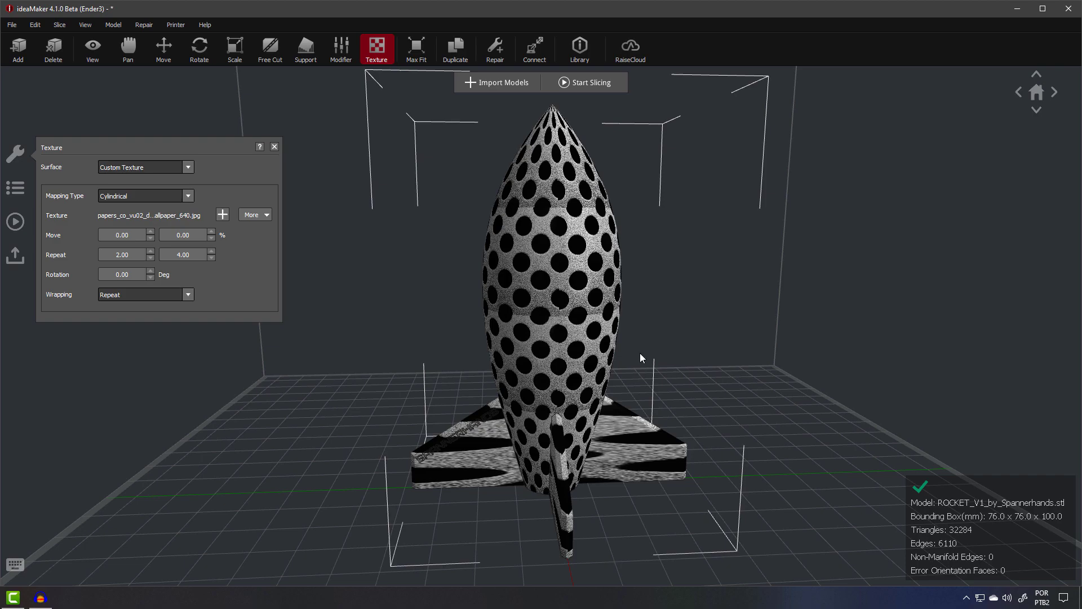
right_drag(640, 353, 532, 352)
right_drag(675, 342, 818, 364)
right_drag(511, 339, 576, 347)
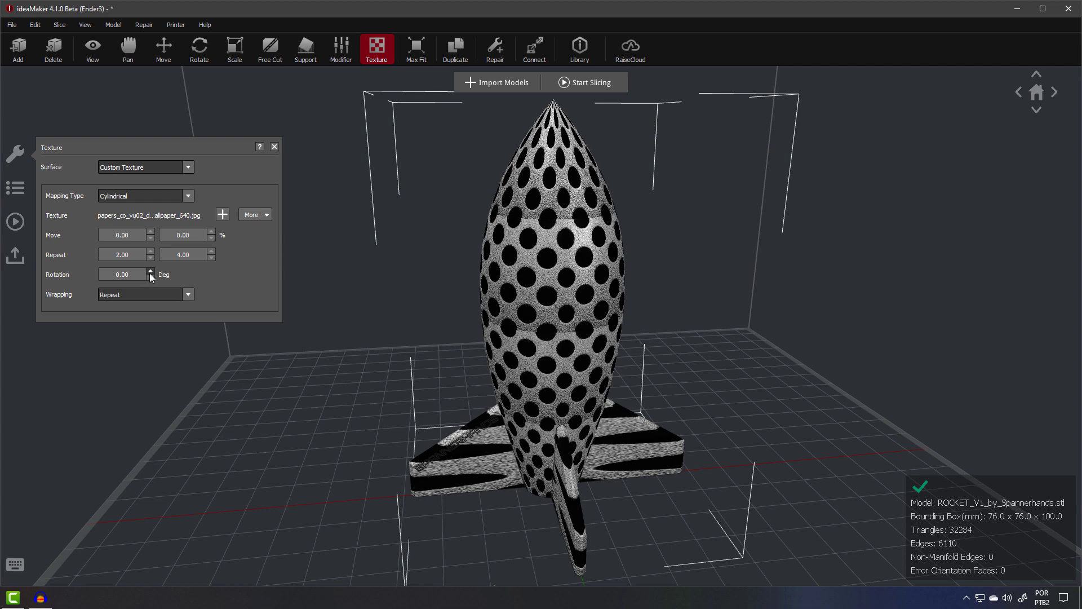
Try rotating the dot texture by up to 9 degrees and return the rotation to 0.
click(150, 271)
click(150, 272)
click(151, 272)
click(150, 272)
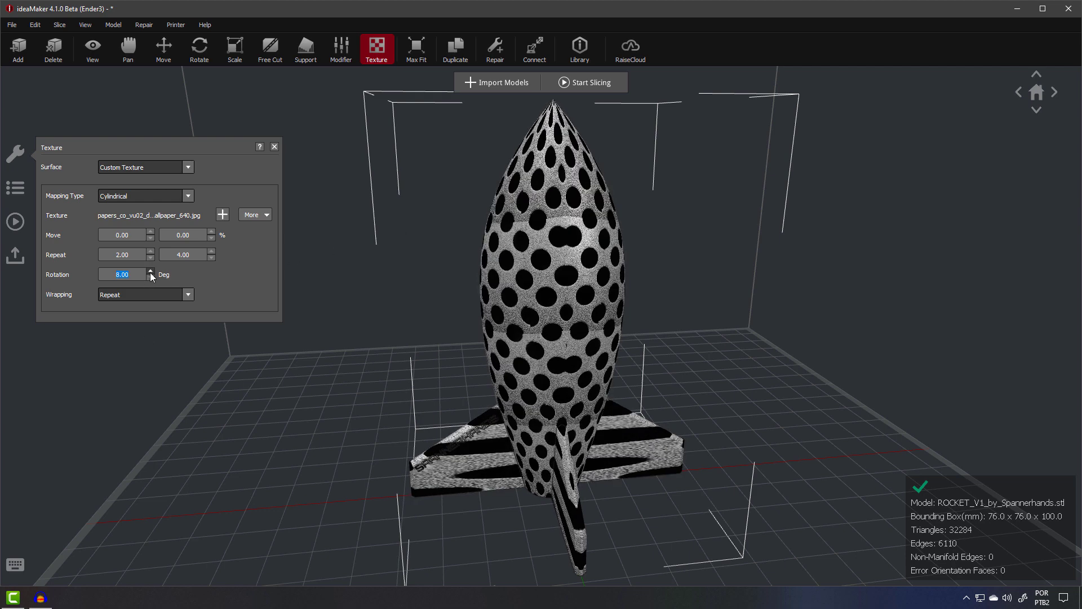
click(151, 272)
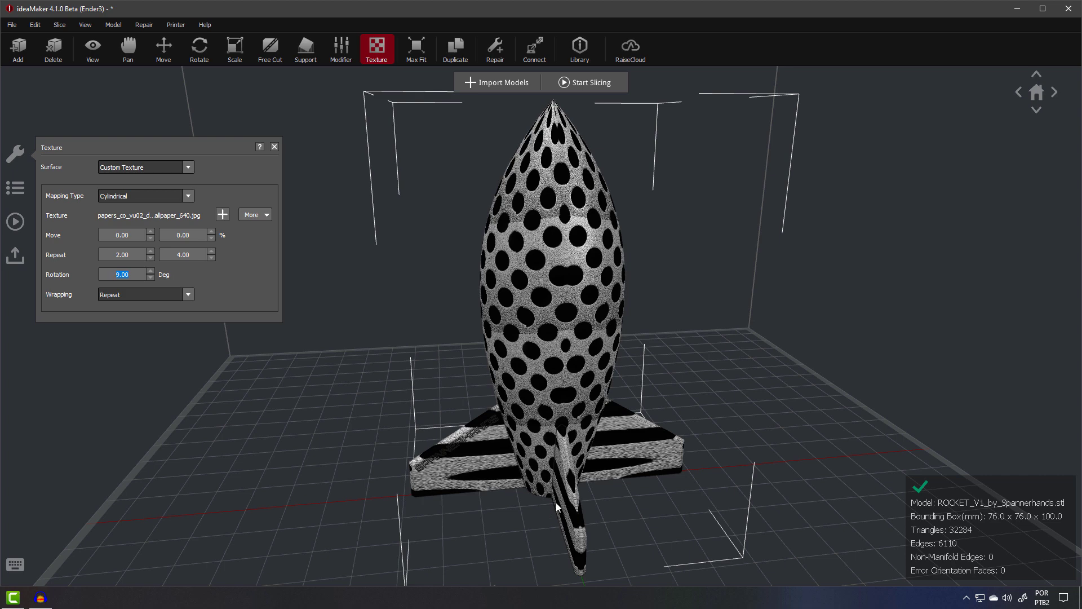
click(151, 278)
click(151, 278)
click(151, 277)
right_click(152, 278)
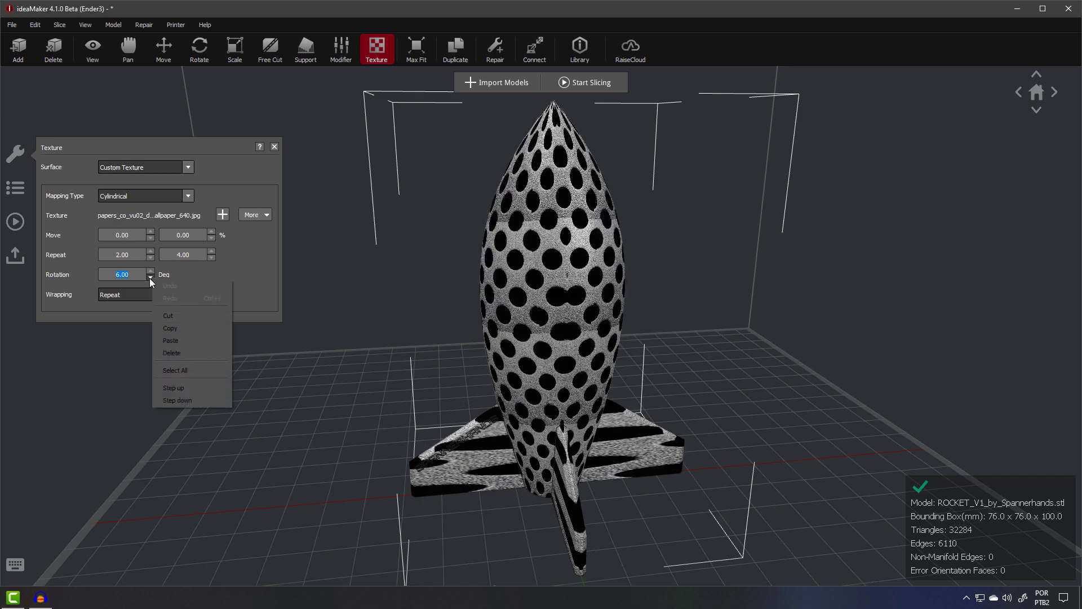
click(150, 279)
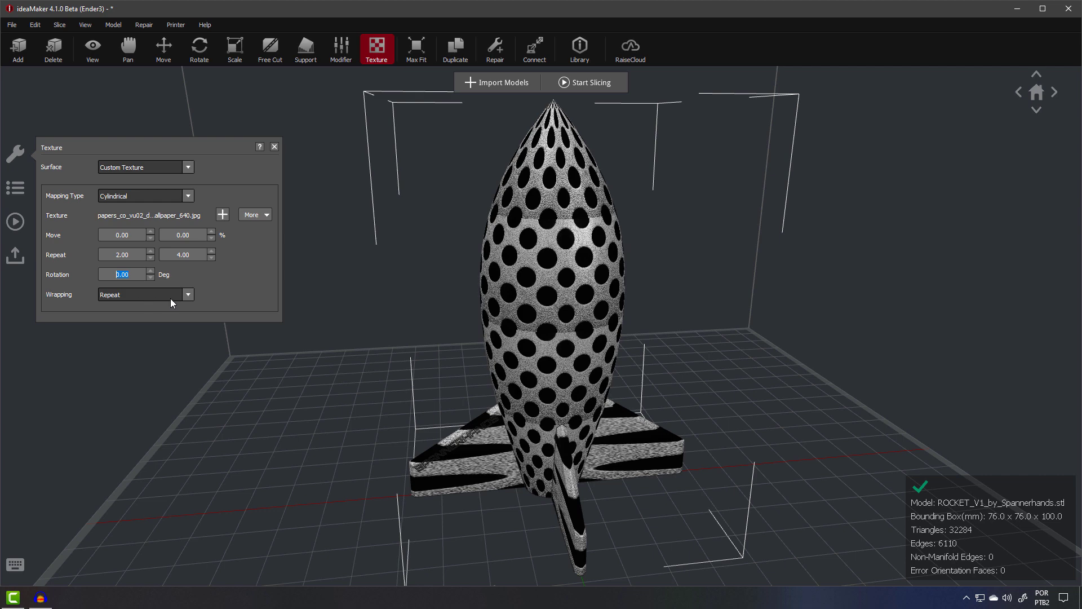
Slice the textured rocket with the PLA Ender3 template, turning off thin wall detection, and open the print preview.
click(275, 147)
click(585, 83)
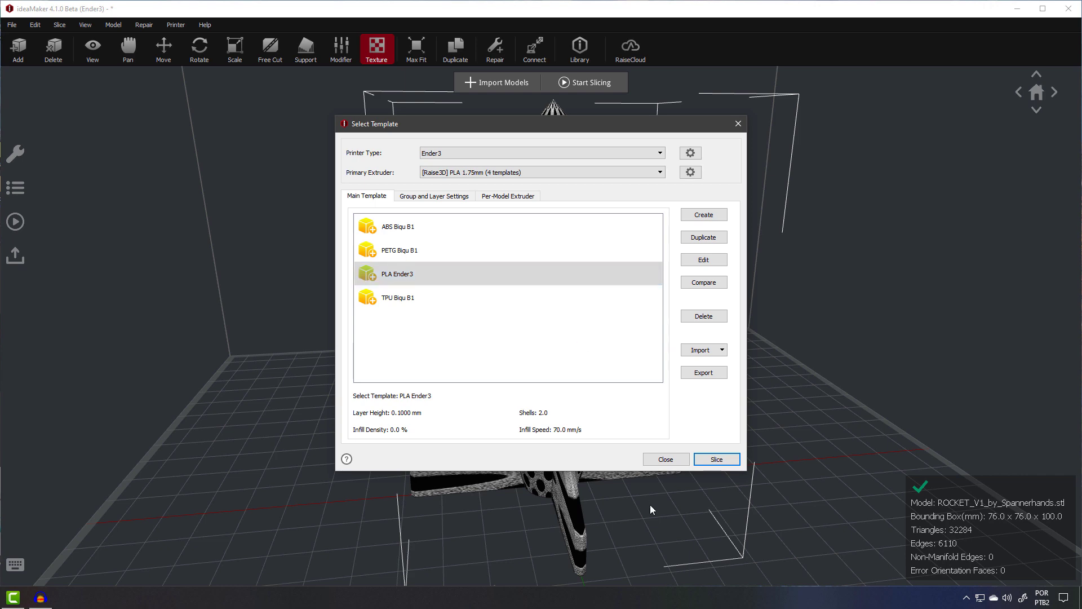
click(712, 459)
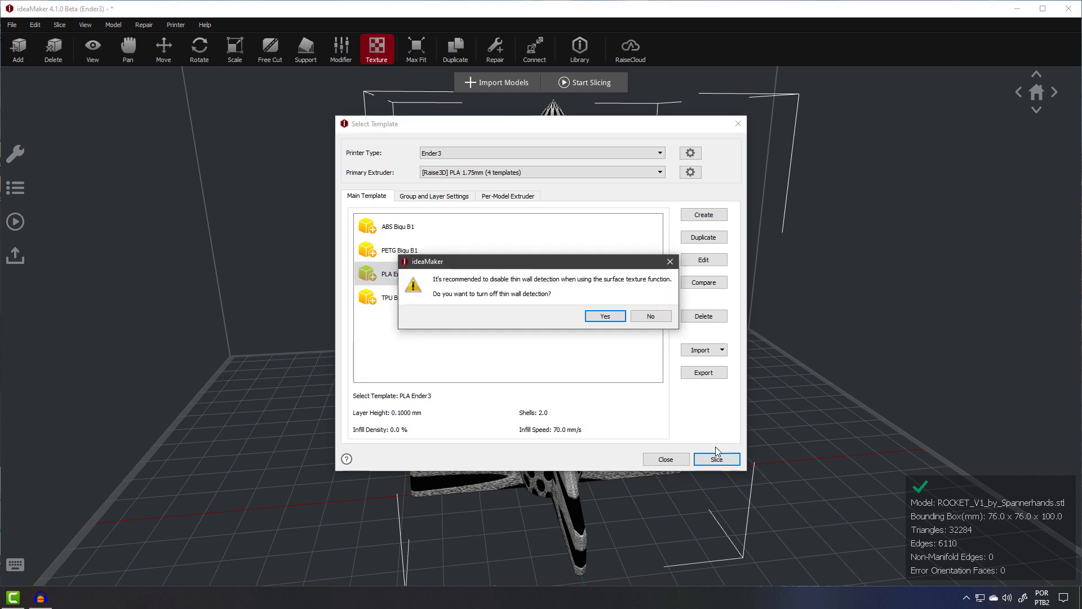
click(589, 314)
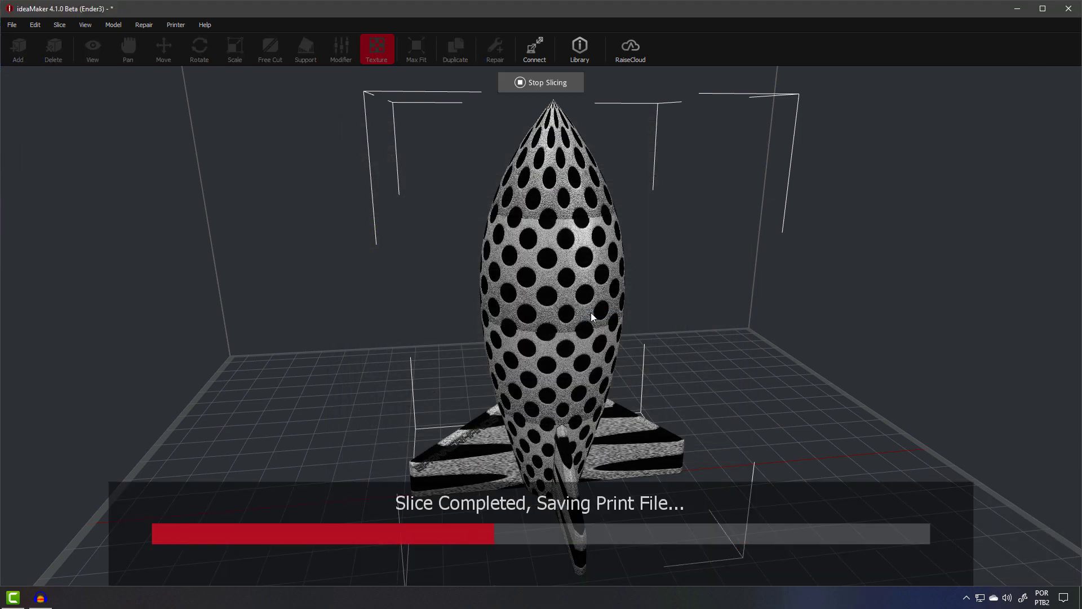
click(425, 367)
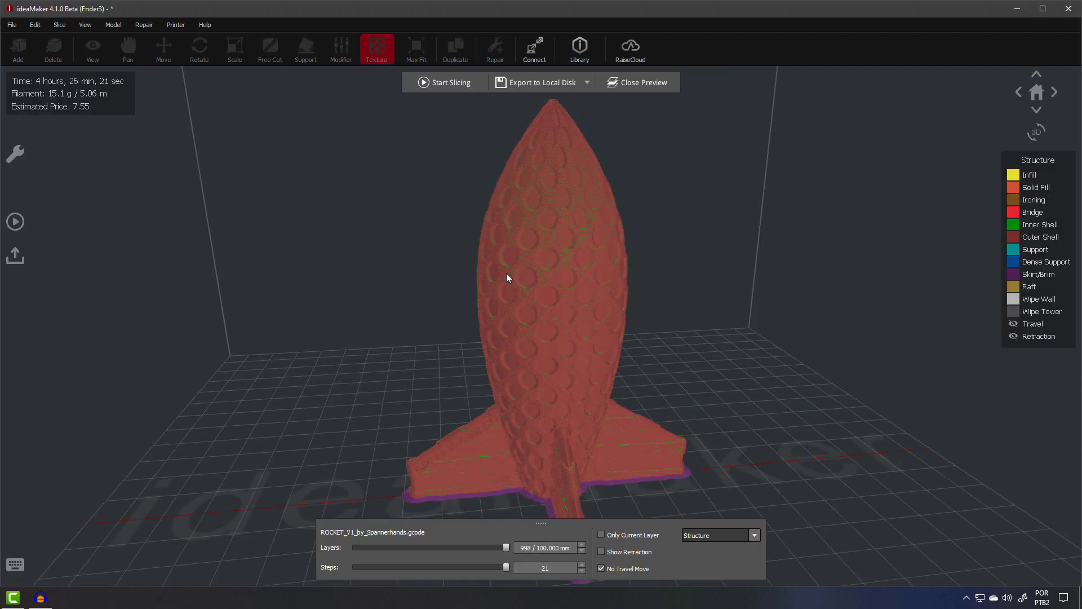
Examine the dot relief on the sliced rocket's body and fins from several sides, including a close view near the base.
drag(371, 288, 613, 355)
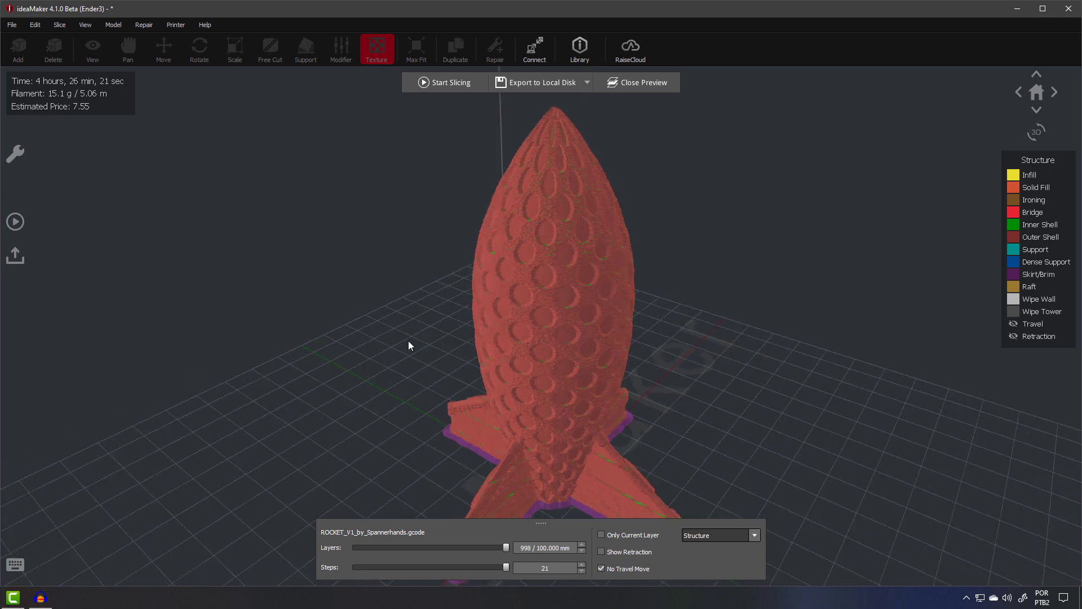
drag(409, 341, 353, 484)
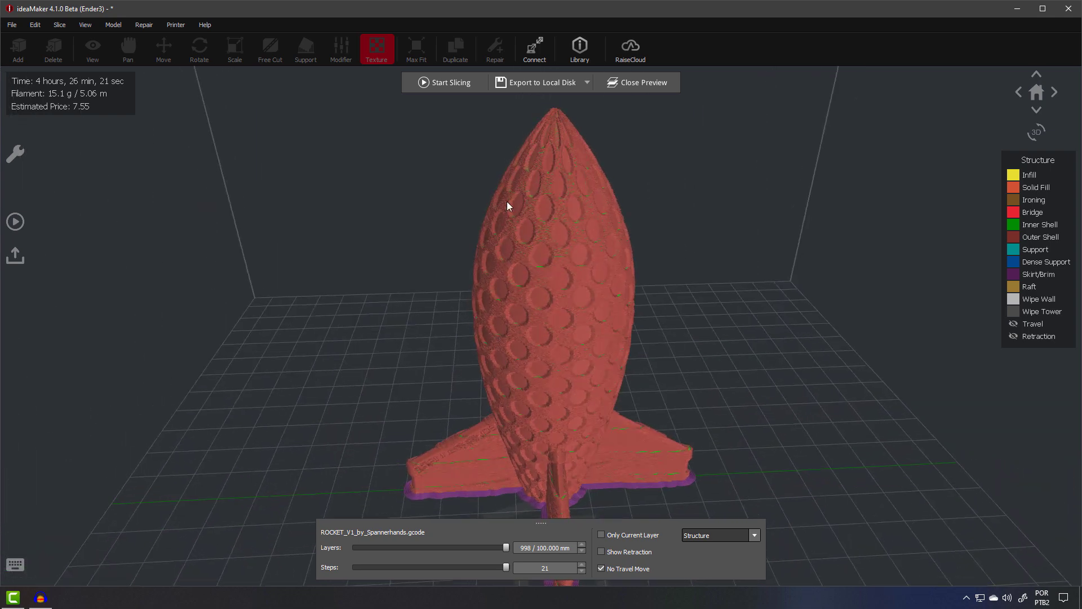
scroll(514, 221, up, 8)
drag(550, 320, 550, 324)
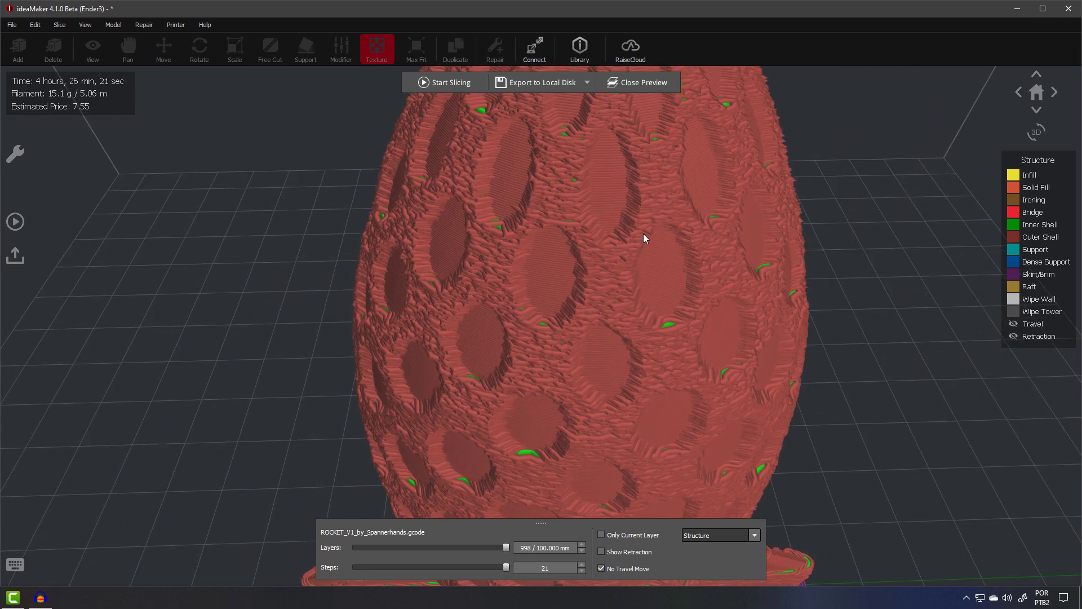
drag(493, 252, 448, 390)
scroll(483, 340, down, 5)
drag(483, 339, 607, 265)
scroll(504, 296, up, 4)
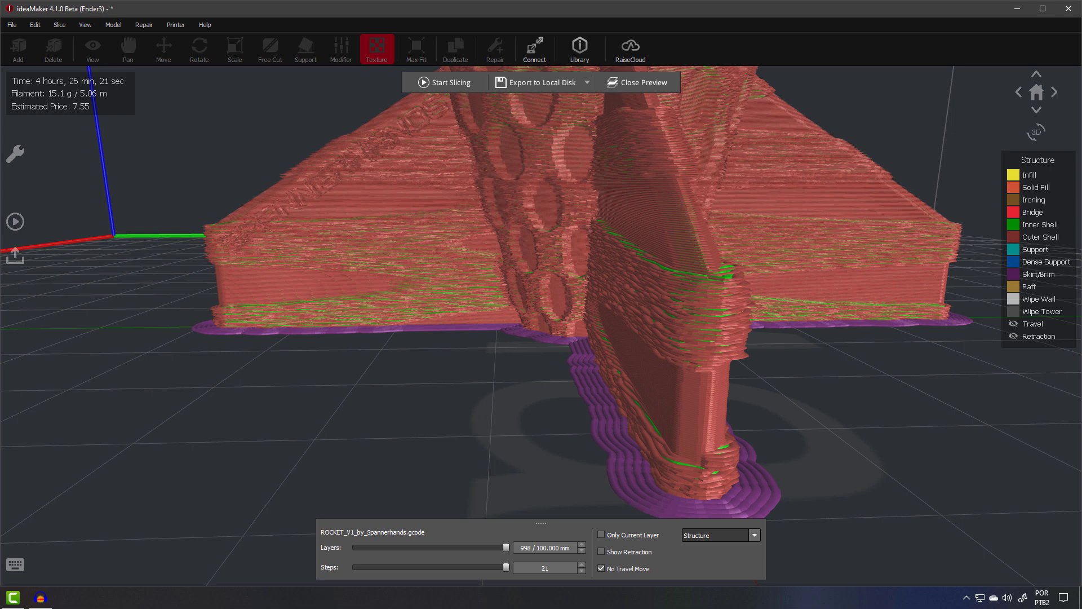
Switch to the Idea 14 - Texture folder in File Explorer and compare its dot pattern image with the relief on the sliced rocket.
key(alt+Tab)
click(423, 542)
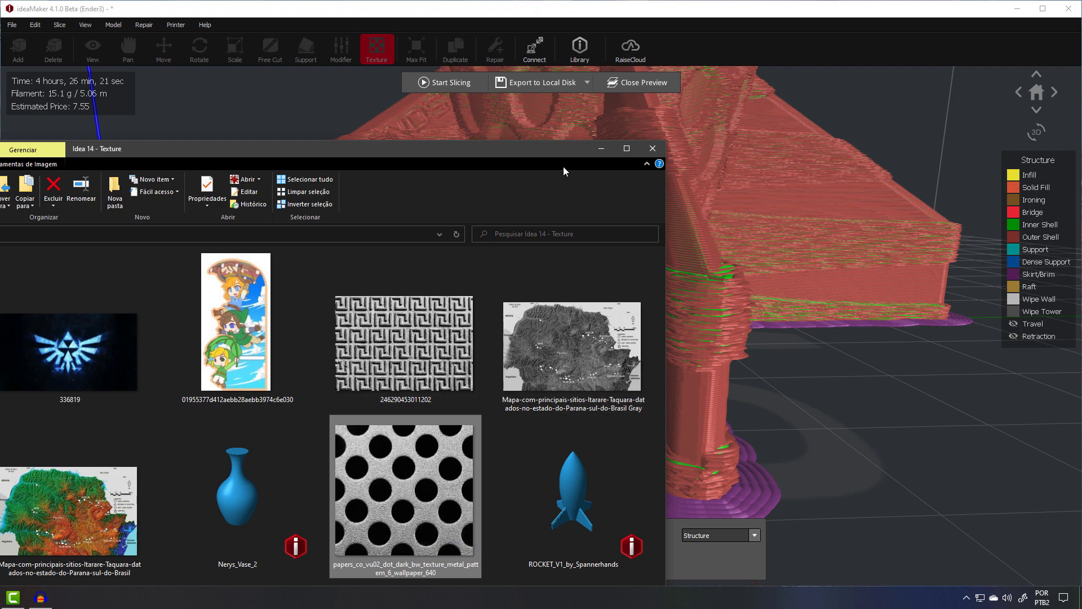
drag(564, 152, 280, 79)
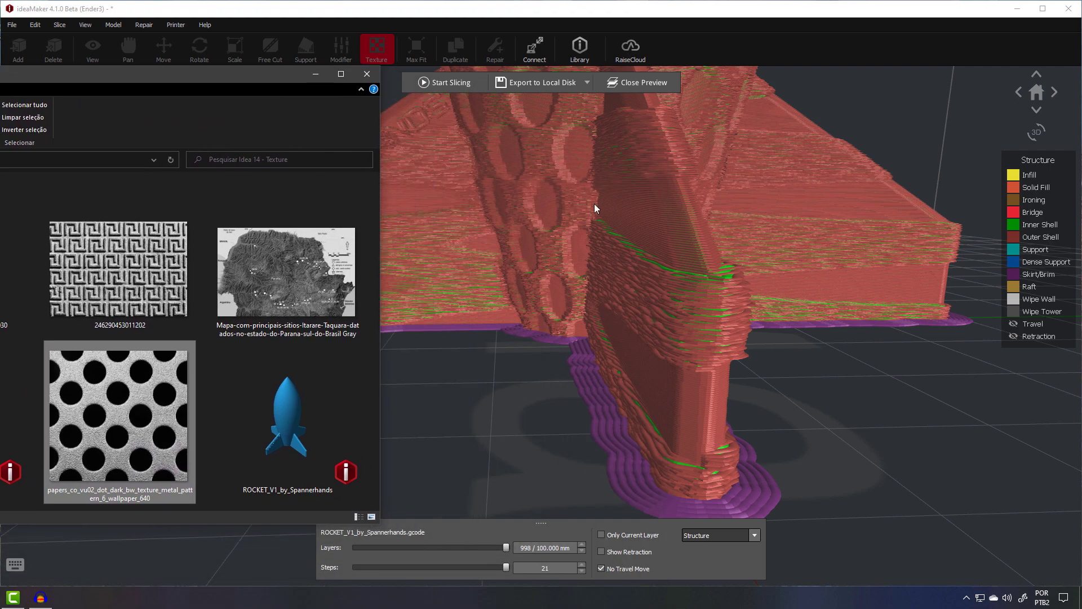
drag(594, 204, 338, 309)
right_drag(582, 209, 573, 284)
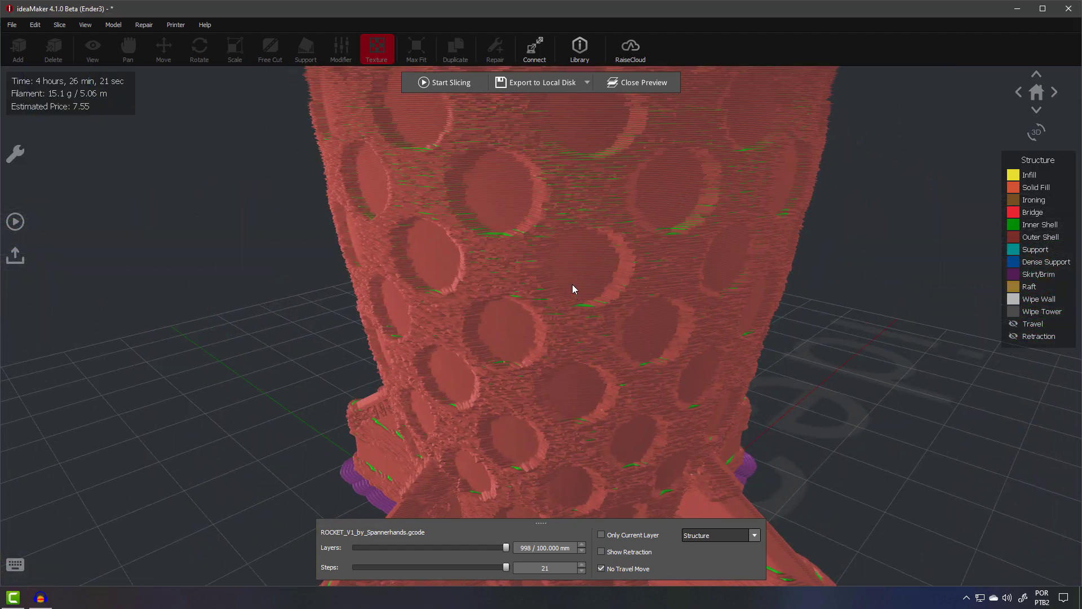
scroll(573, 290, down, 5)
drag(668, 228, 659, 357)
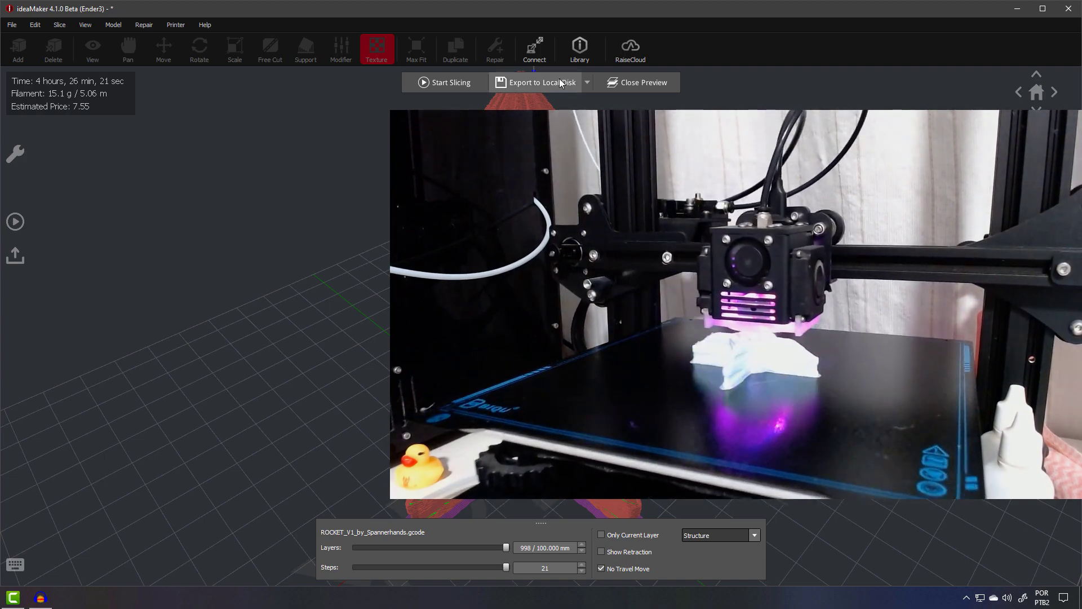
Export the sliced rocket to local disk as the G-code file ROCKET_V1_by_Spannerhands and scrub through the preview layers.
click(560, 83)
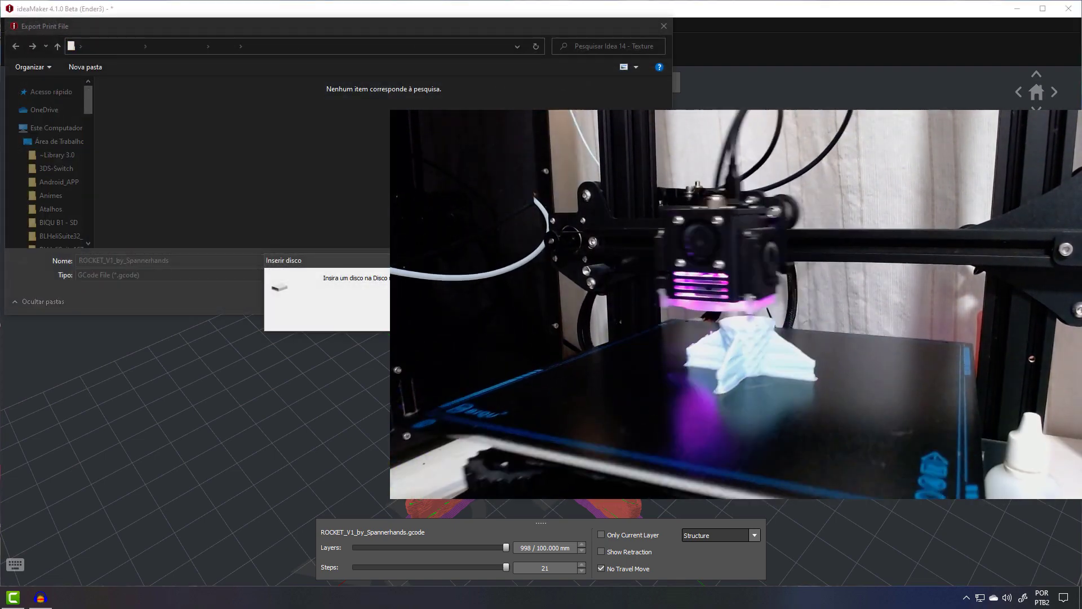
key(Escape)
key(Return)
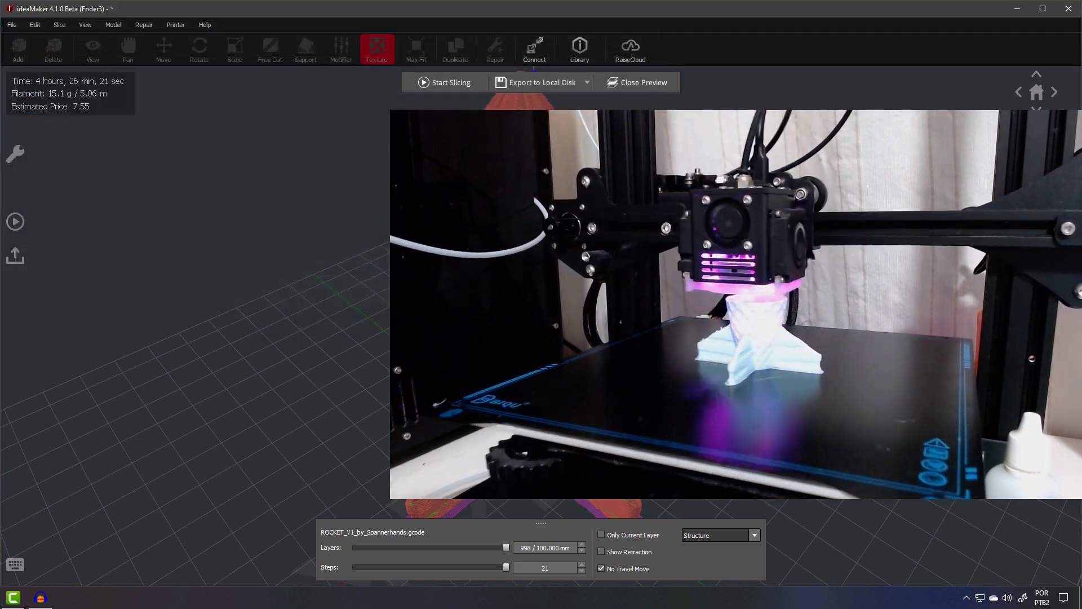
drag(507, 547, 476, 564)
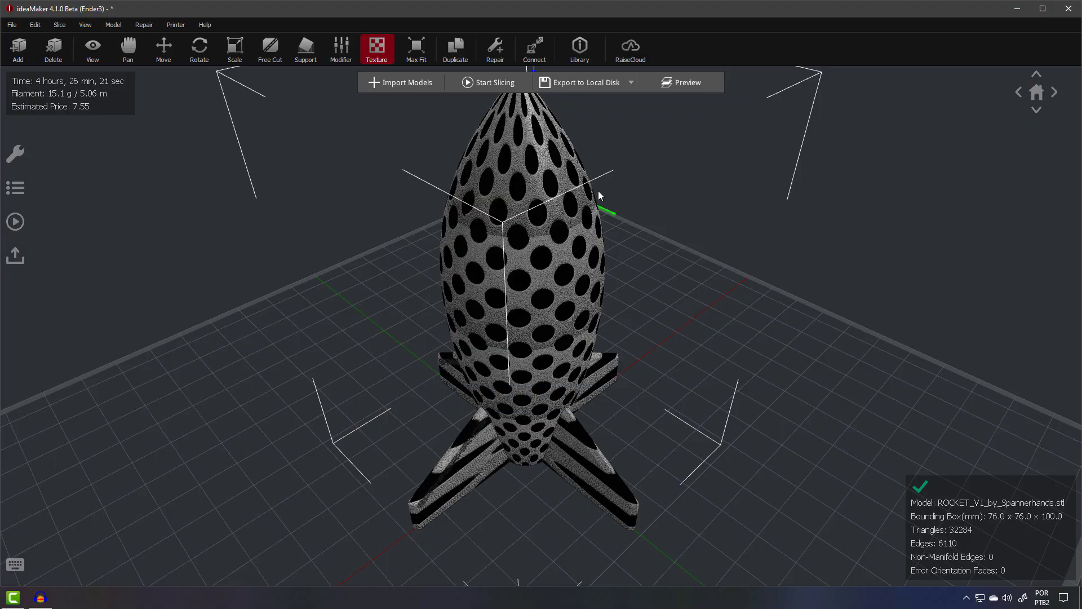
Duplicate the textured rocket and separate the two models, placing the copy at X 0.00, Y 0.00 on the platform.
drag(331, 499, 423, 397)
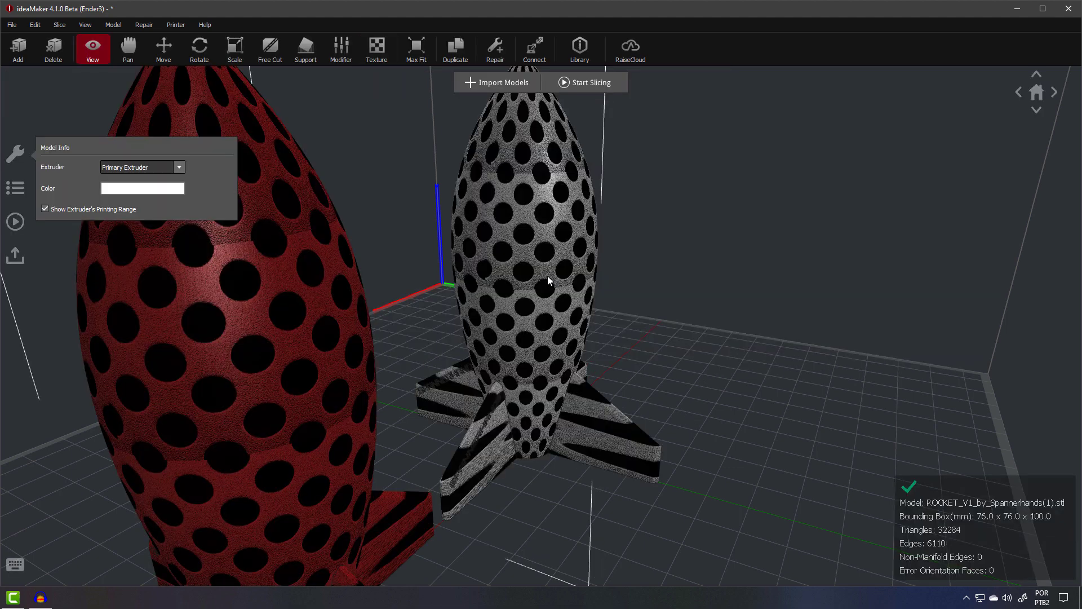
scroll(490, 344, down, 5)
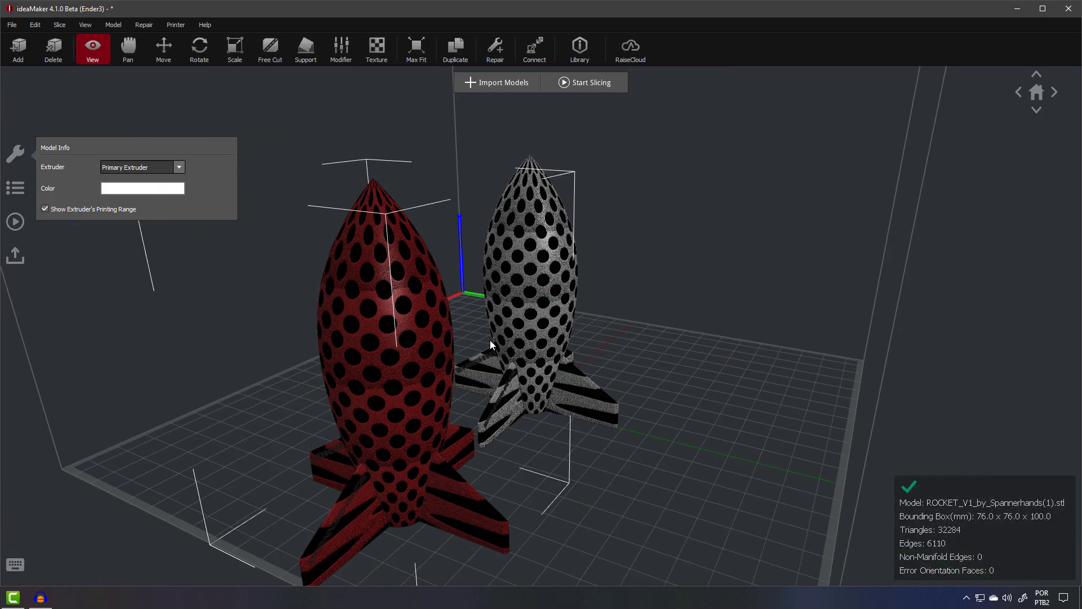
drag(489, 340, 425, 8)
click(169, 55)
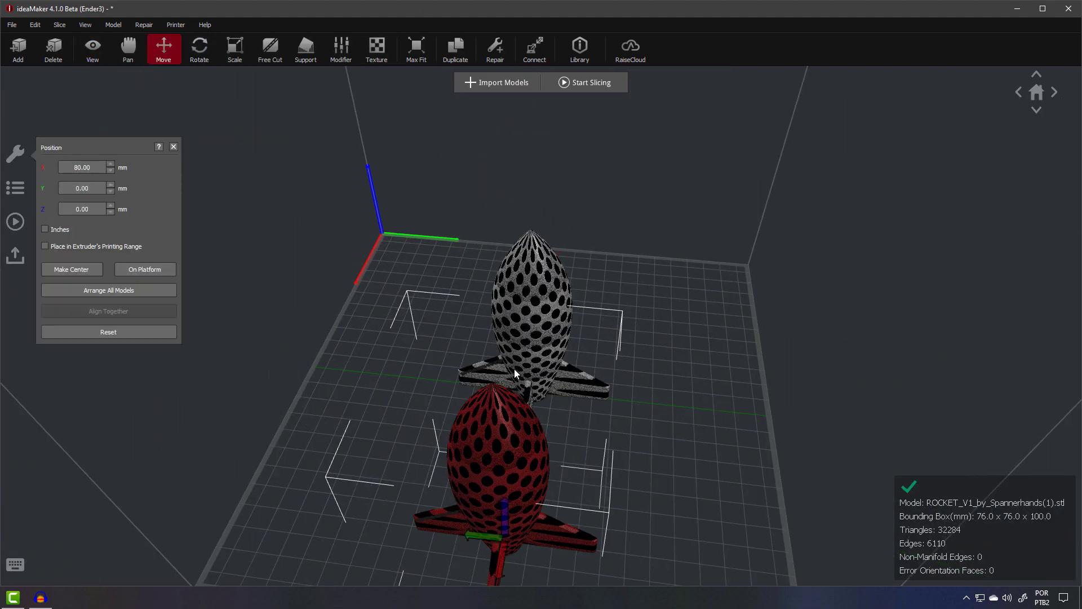
click(530, 363)
drag(542, 337, 410, 231)
drag(503, 483, 523, 283)
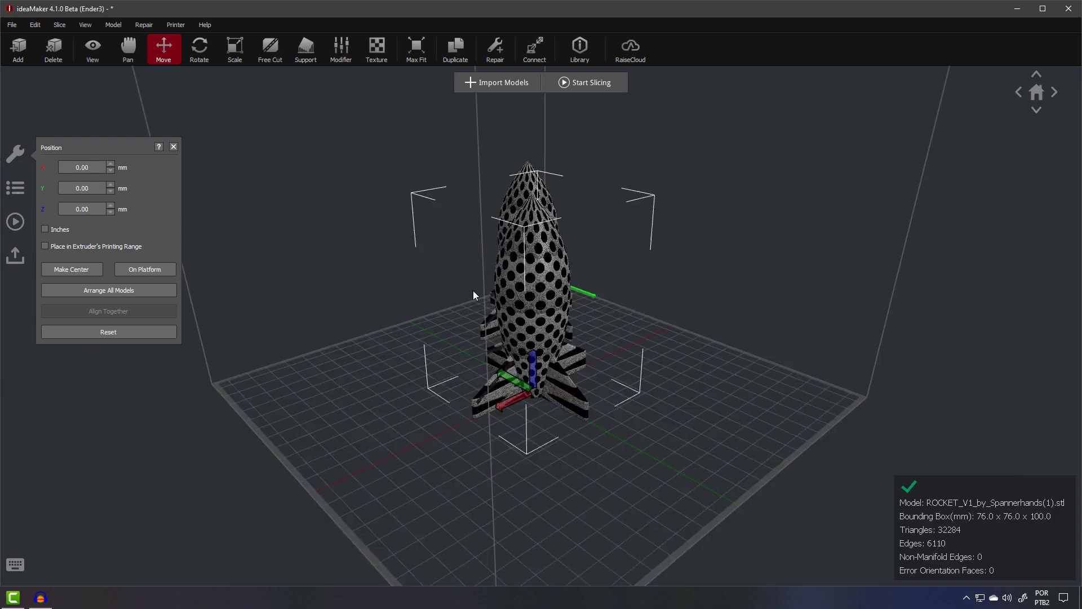
Replace the copied rocket's dot texture with the image 01955377d412aebb28aebb3974c6e030.jpg, keeping the cylindrical mapping.
right_drag(473, 296, 733, 350)
scroll(528, 287, up, 5)
right_drag(528, 287, 665, 345)
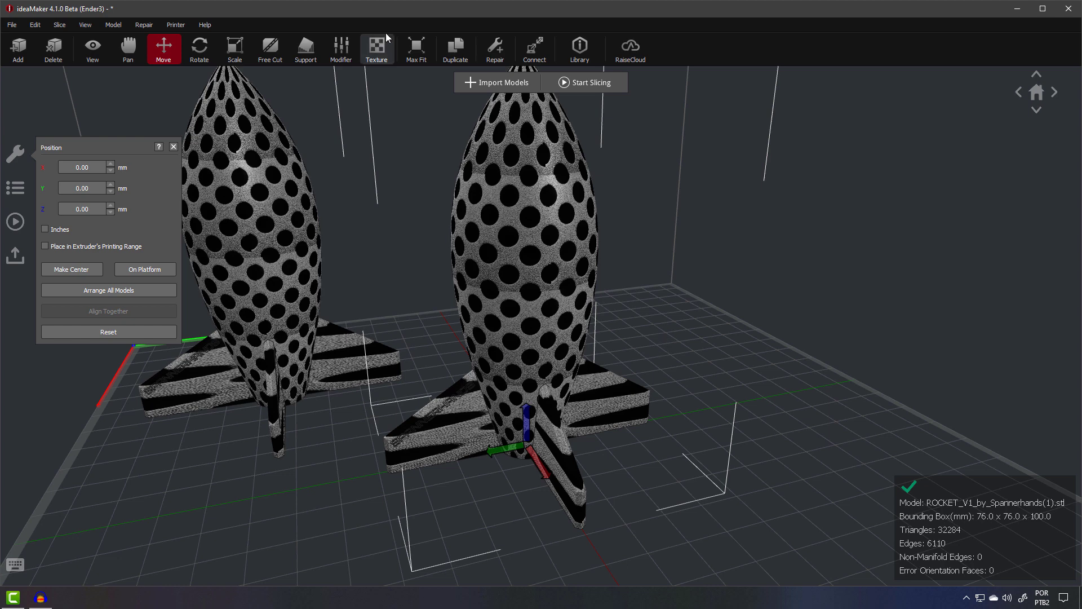
click(383, 49)
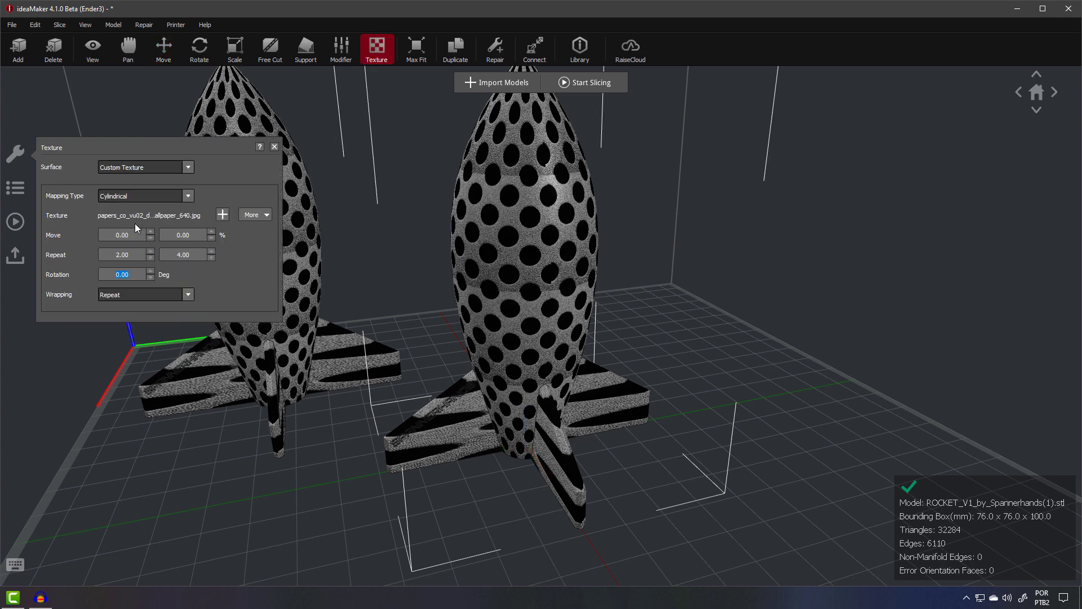
click(225, 216)
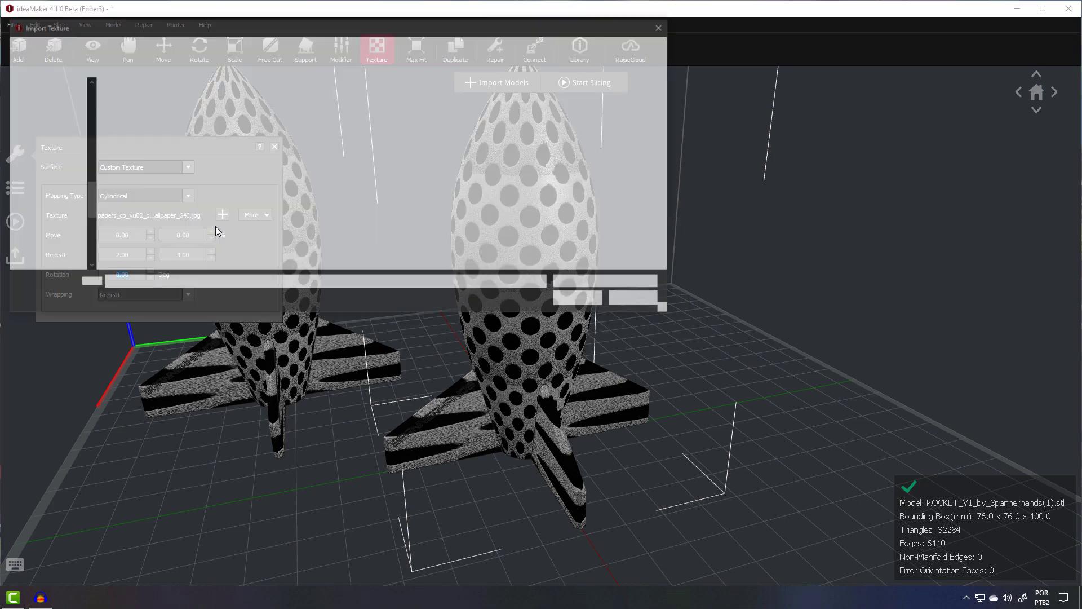
double_click(203, 102)
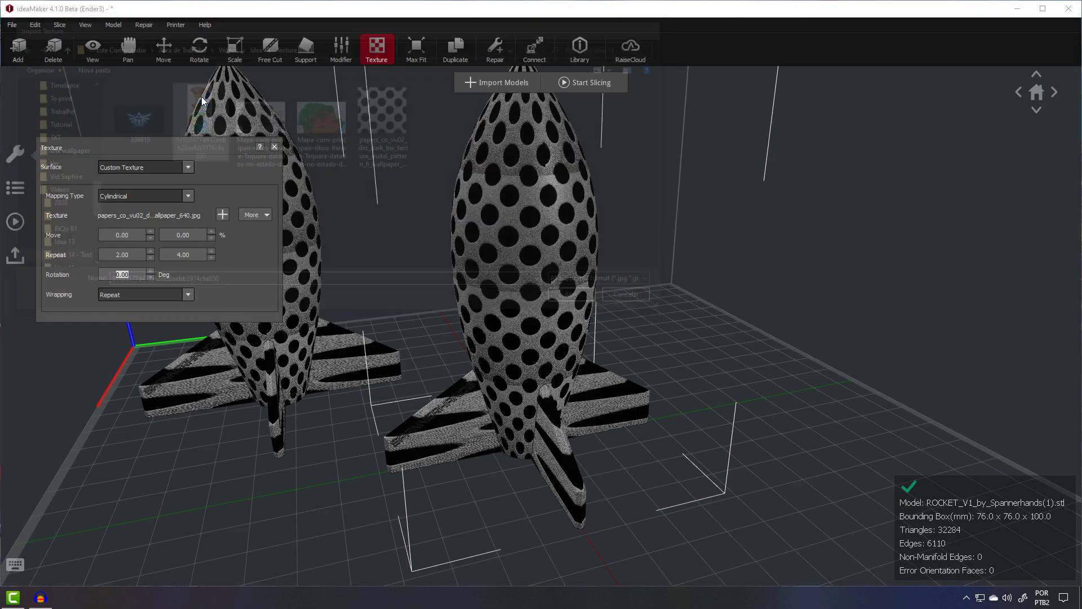
Change the image texture's wrapping from Repeat to Clamp To Edge and check the result around the rocket.
right_drag(360, 453, 331, 417)
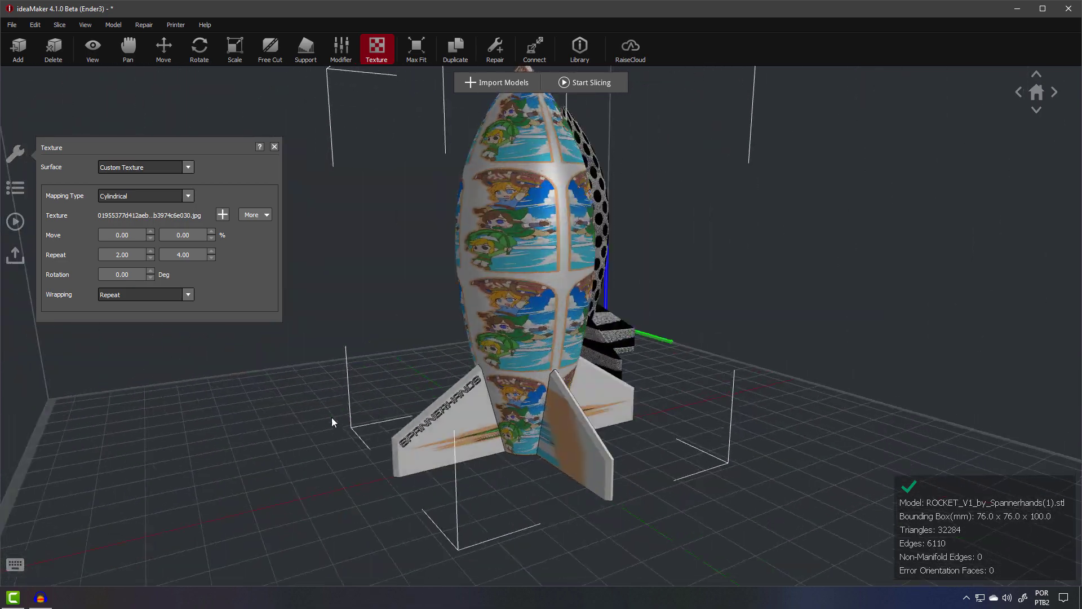
right_drag(690, 454, 395, 412)
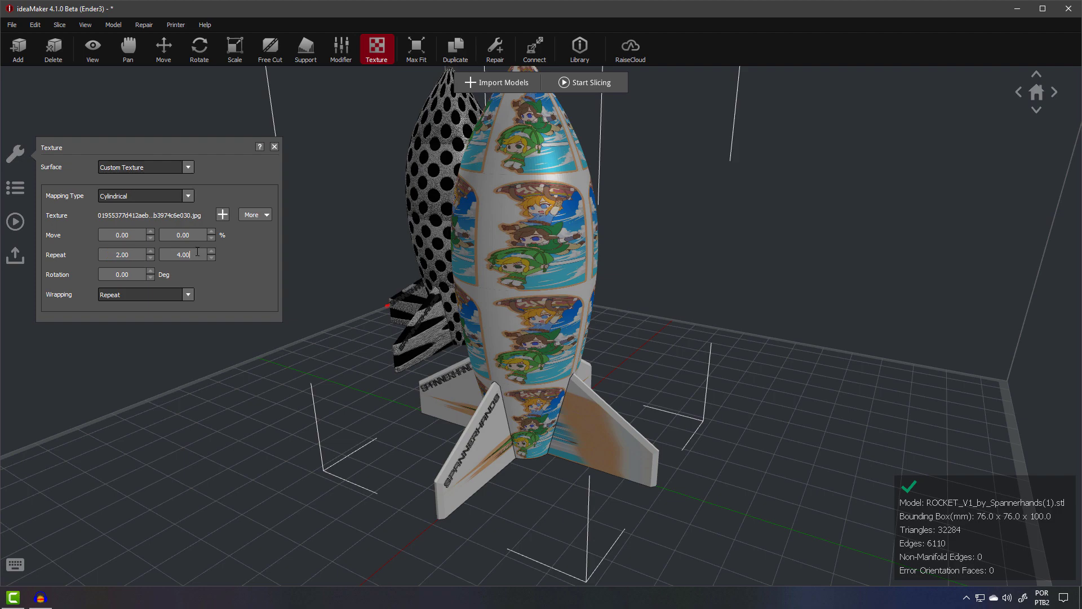
right_drag(282, 518, 560, 357)
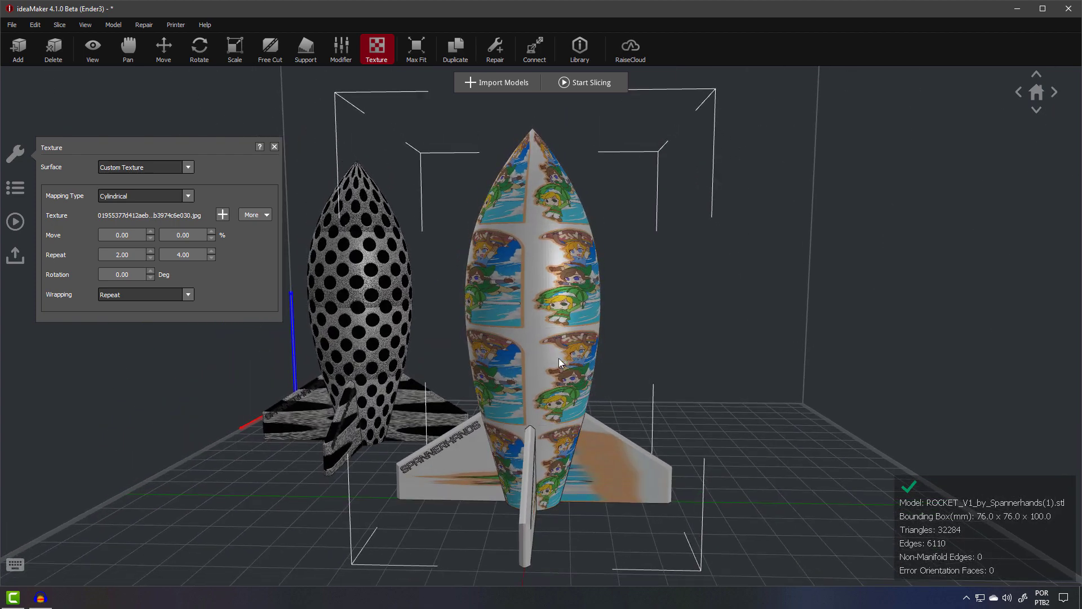
right_drag(745, 374, 702, 394)
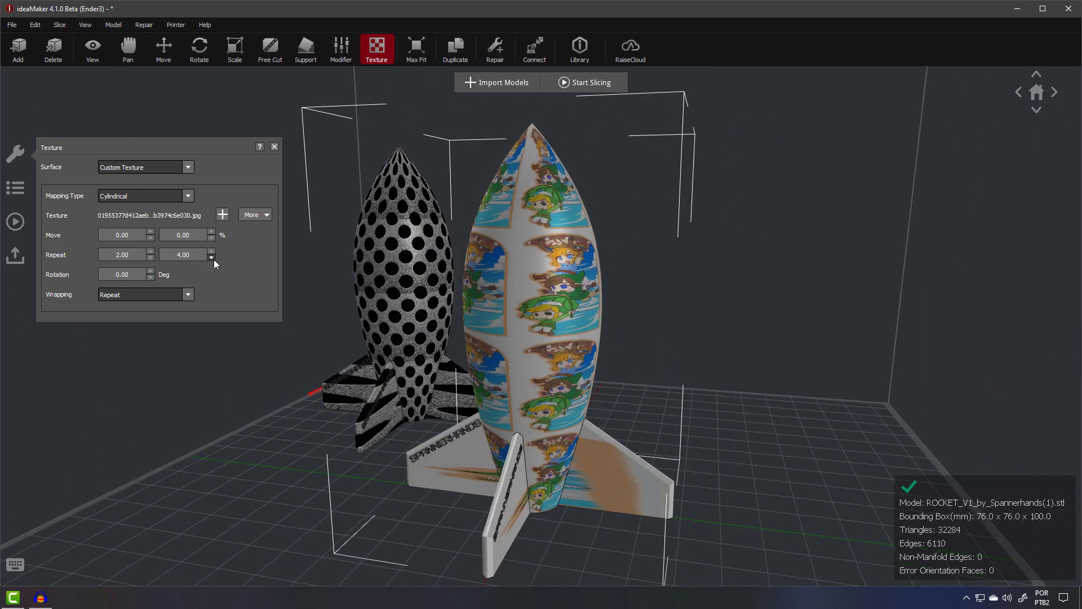
click(113, 295)
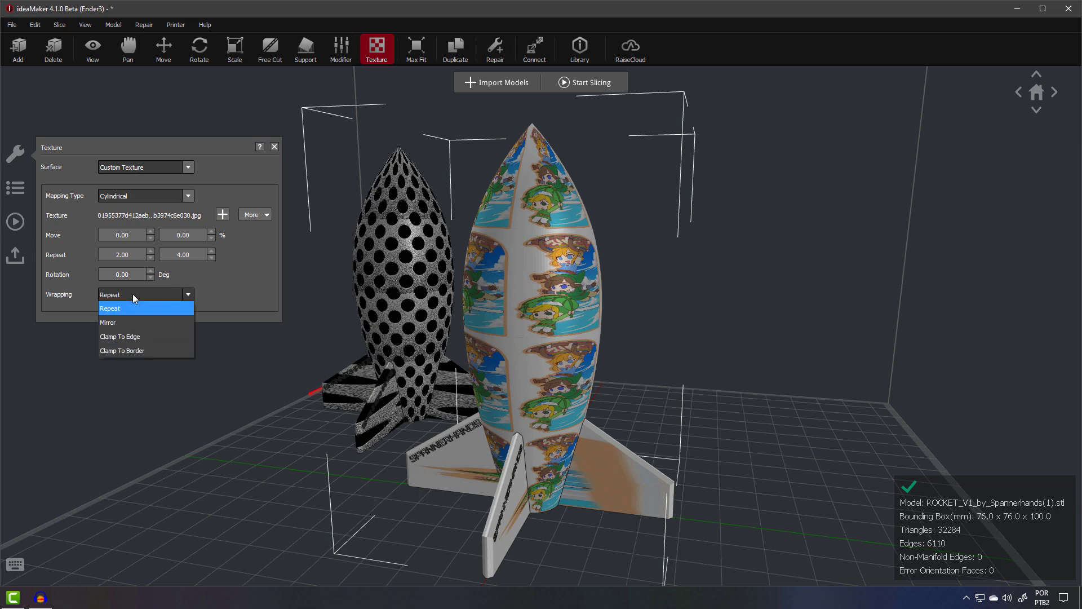
click(150, 337)
right_drag(345, 505, 730, 492)
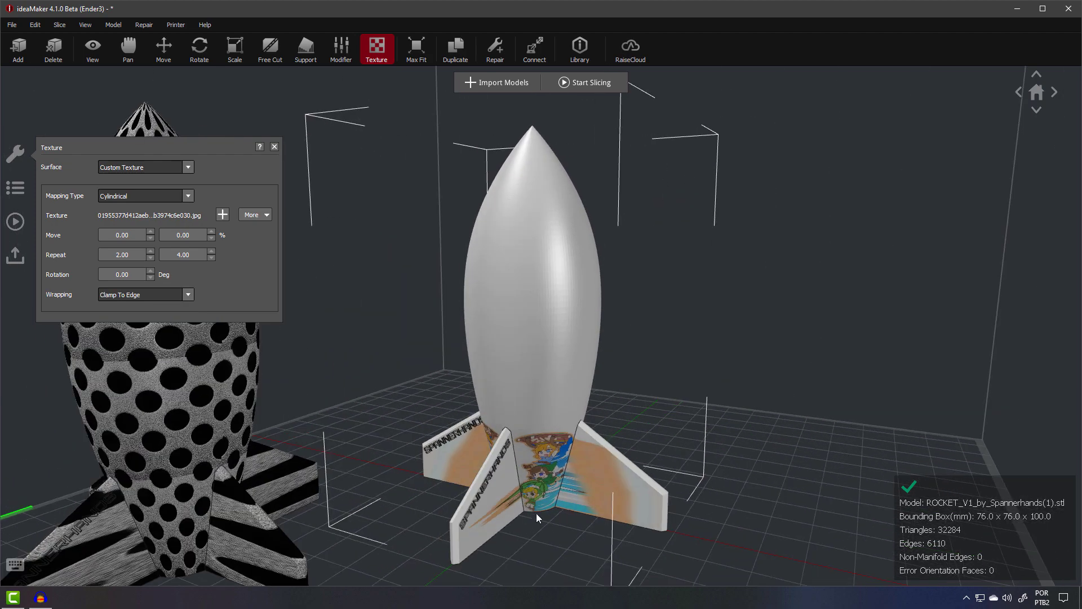
right_drag(484, 501, 296, 530)
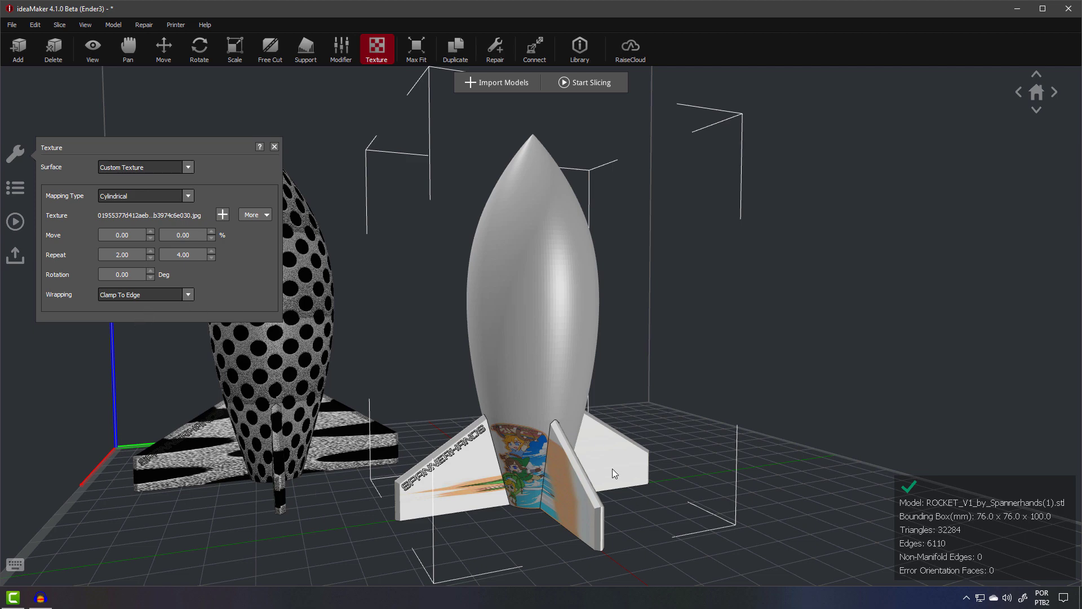
Try moving the clamped image by up to 4.00% around the rocket and return that offset to 0.00%.
click(150, 232)
click(150, 232)
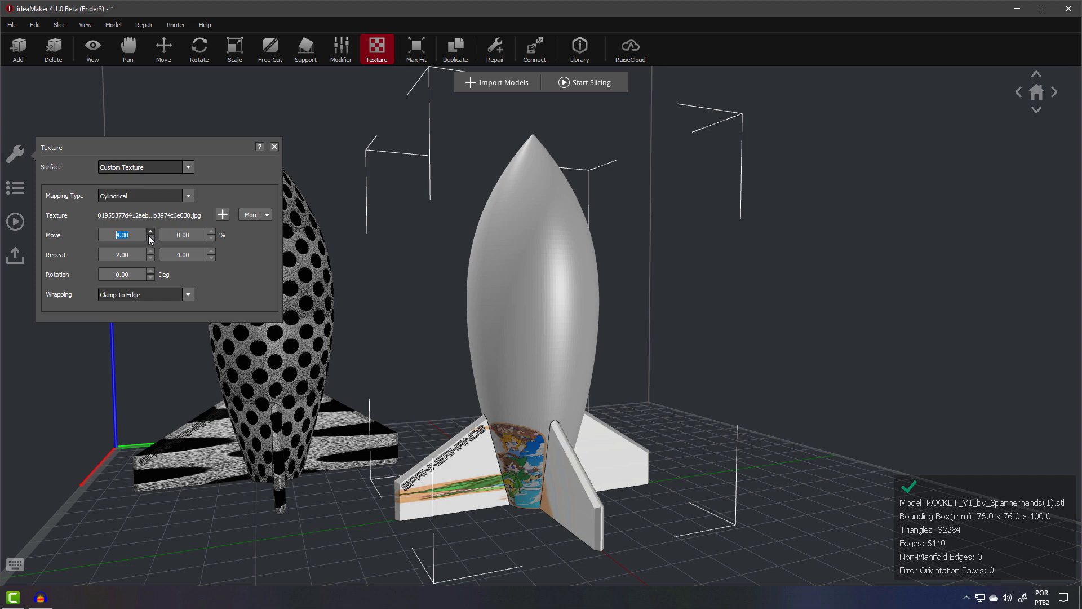
click(151, 240)
click(150, 239)
Shift the clamped image up the rocket body by setting its second move offset to -101.00%.
click(211, 232)
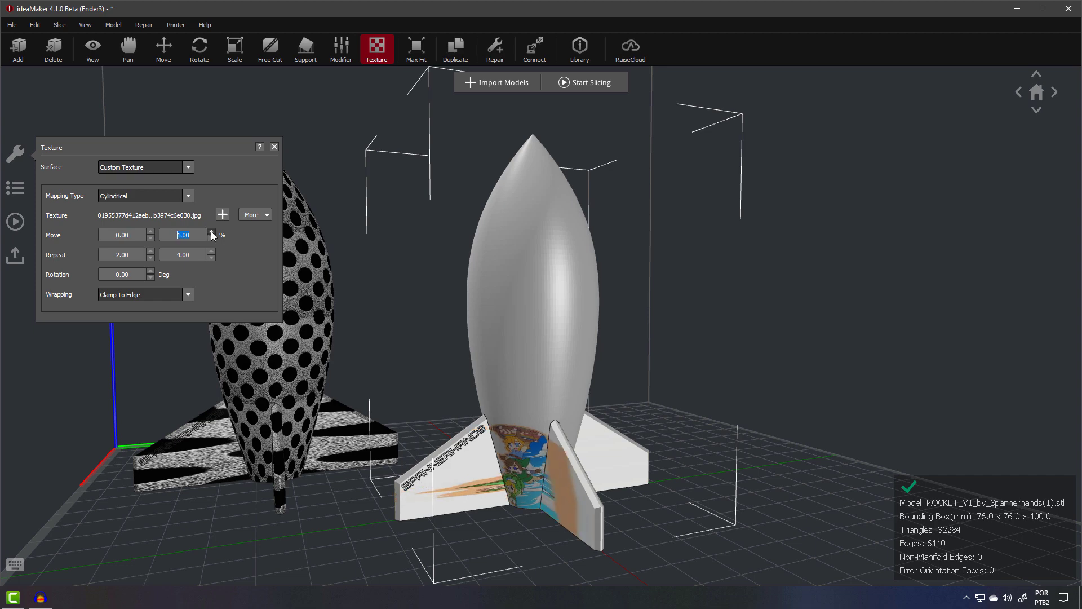
click(211, 232)
click(211, 231)
drag(209, 242, 209, 241)
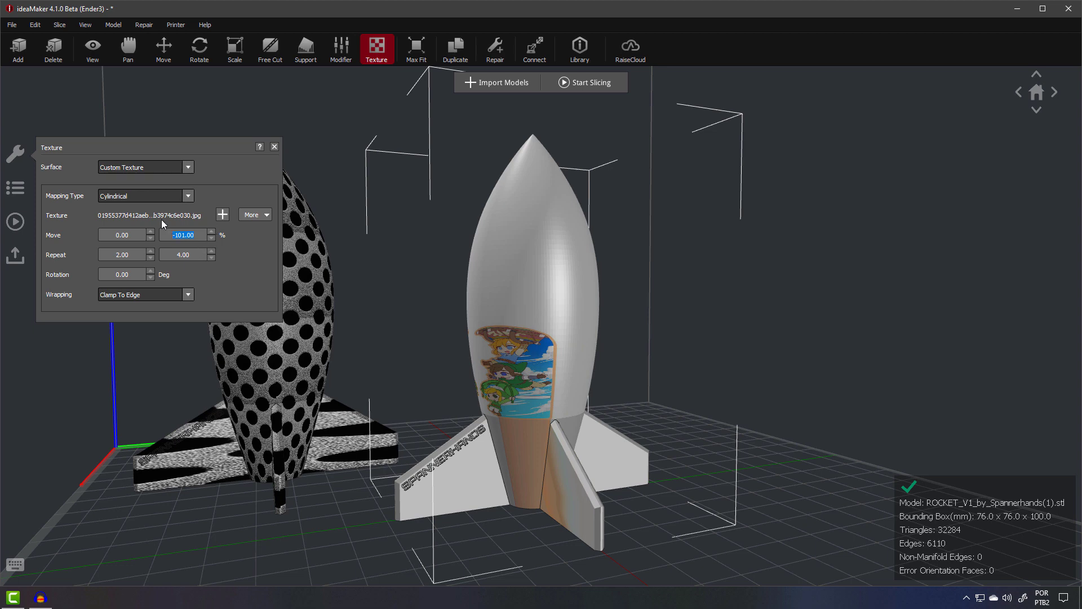
Set the image's second repeat value to 2.00 and its second move offset to -50%.
click(212, 258)
click(212, 258)
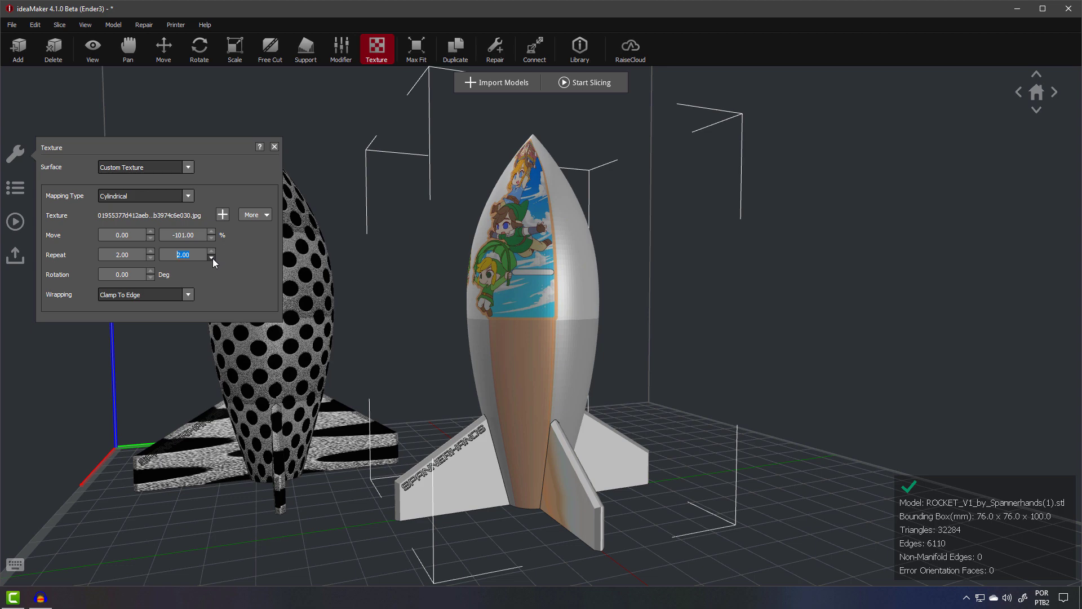
click(212, 239)
click(212, 240)
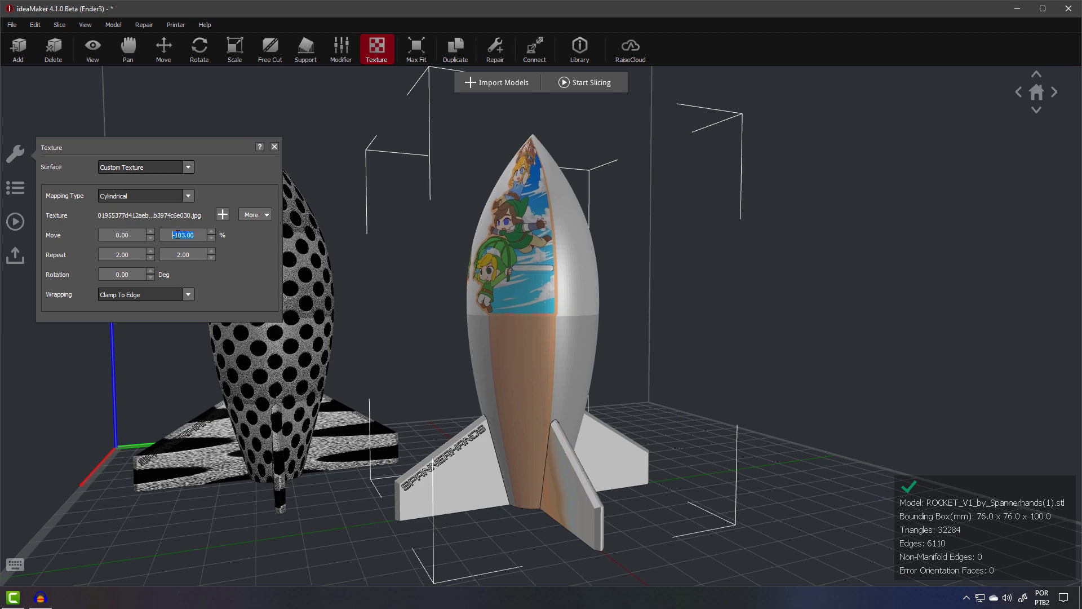
text(-50)
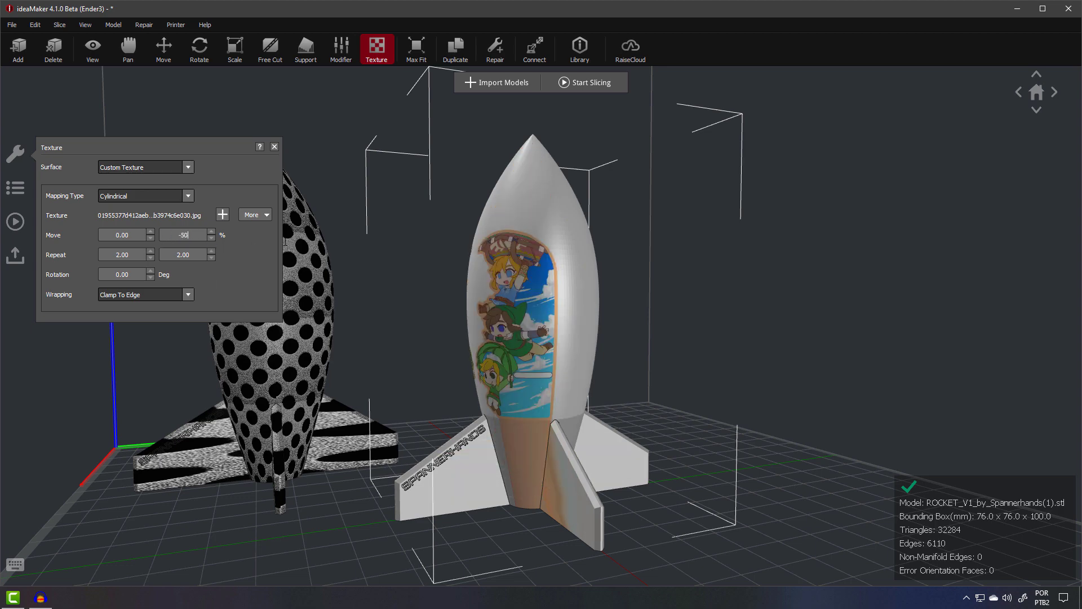
Set the image's repeat values to 1.00 and 1.50 with a second move offset of -35.00%, and check its placement around the body.
drag(357, 423, 582, 456)
scroll(568, 427, up, 2)
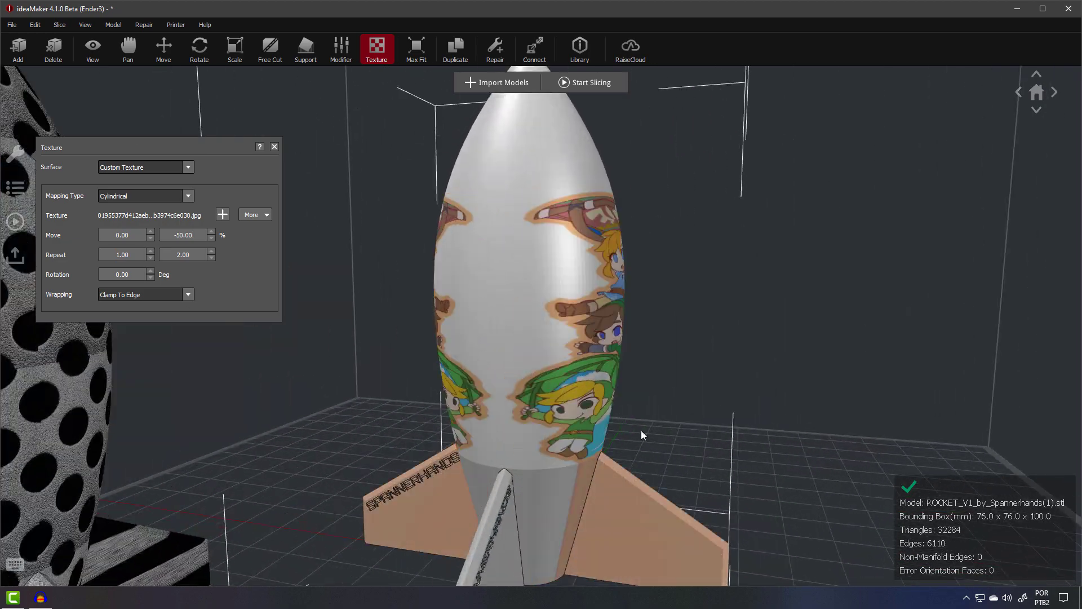
drag(643, 435, 384, 454)
click(210, 251)
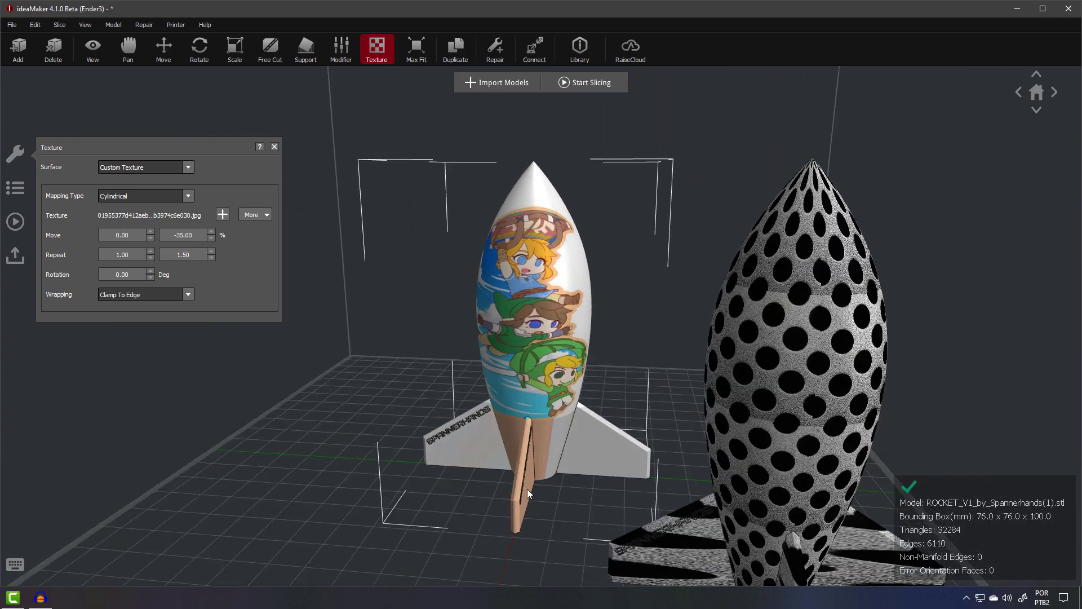
scroll(546, 418, up, 8)
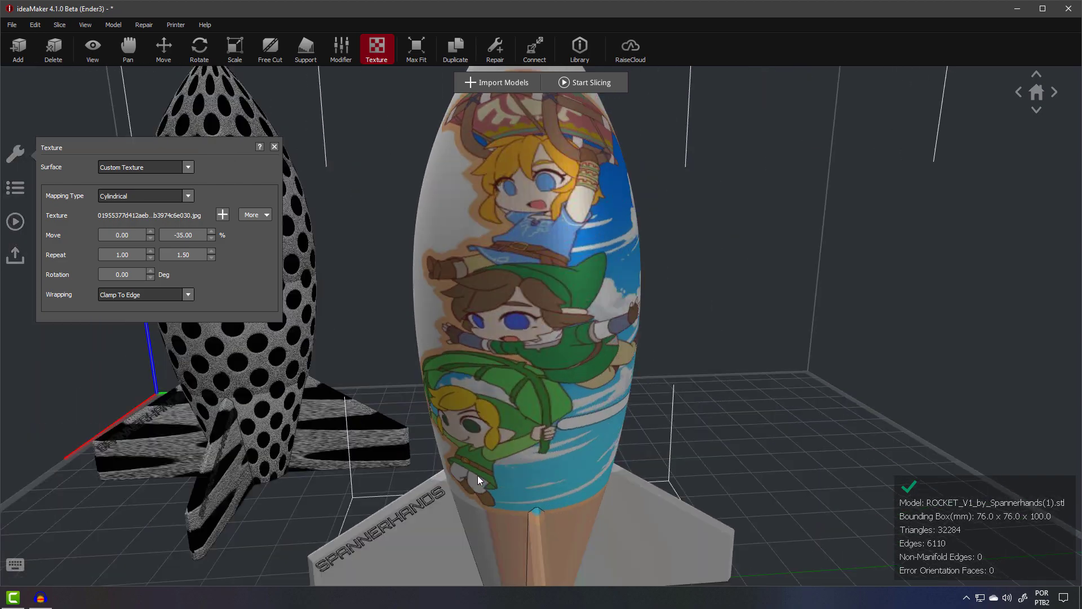
Slice both textured rockets for the Ender3 with the PLA Ender3 template, turning off thin wall detection, and open the sliced preview.
right_drag(478, 475, 444, 475)
right_drag(759, 361, 383, 404)
right_drag(620, 409, 606, 303)
mouse_move(767, 350)
right_down()
mouse_move(617, 339)
mouse_move(752, 341)
mouse_move(773, 365)
right_up()
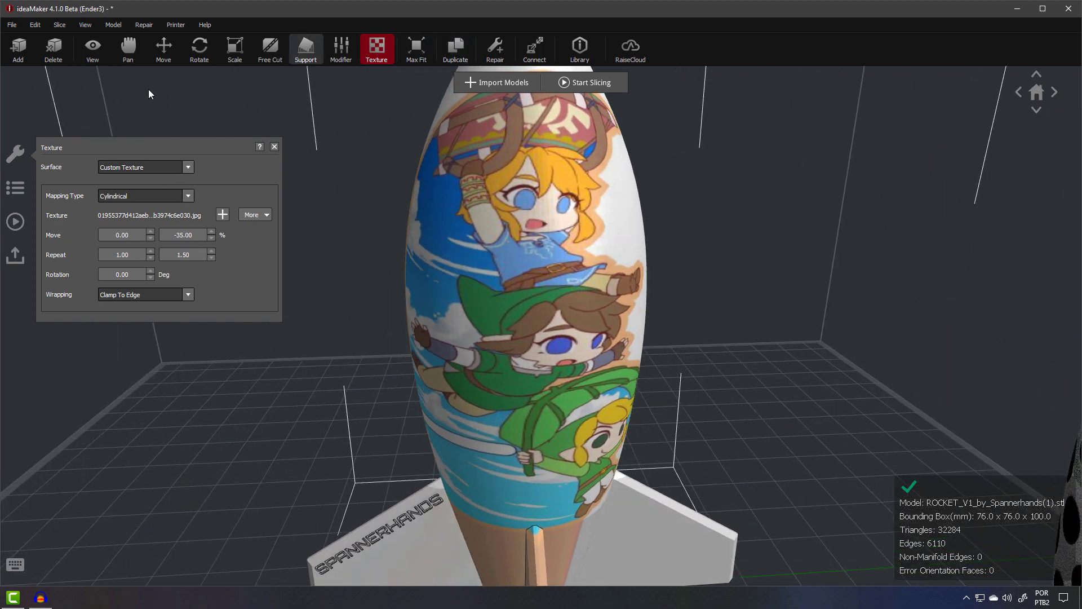
click(15, 221)
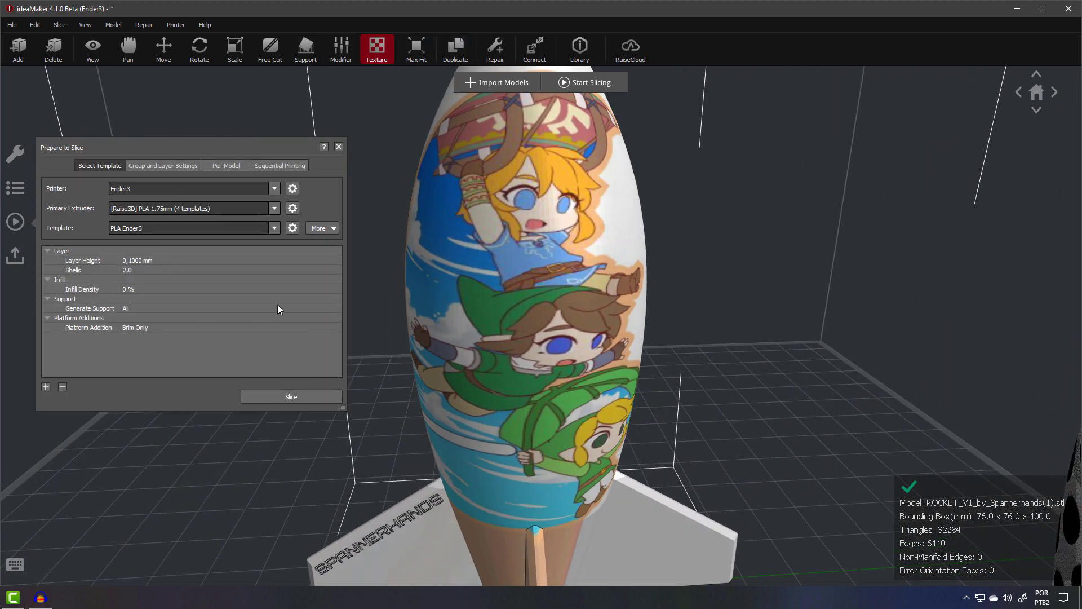
click(279, 398)
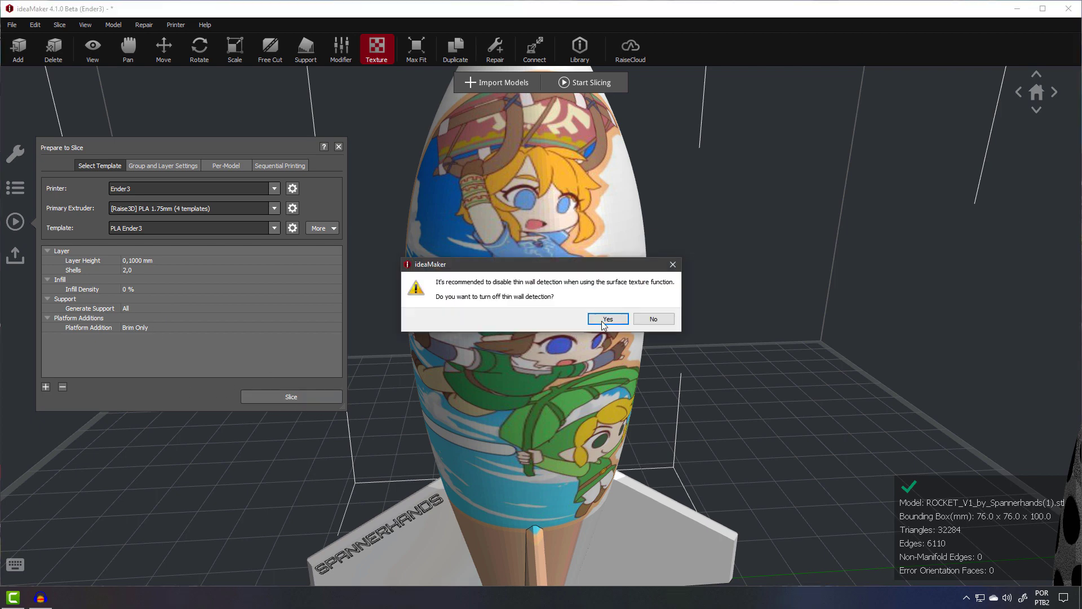
click(603, 320)
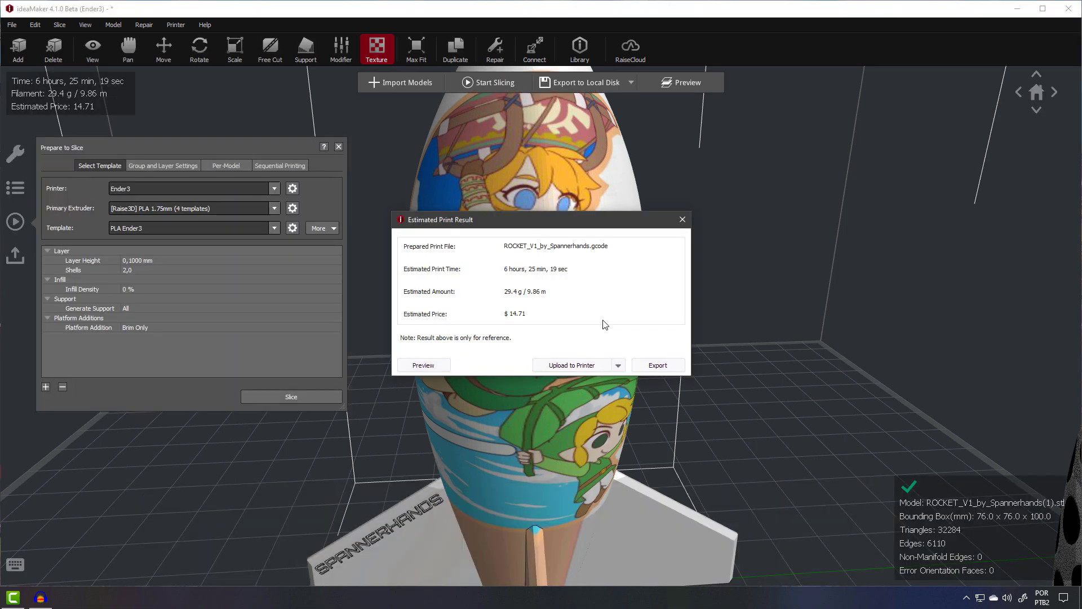
key(Return)
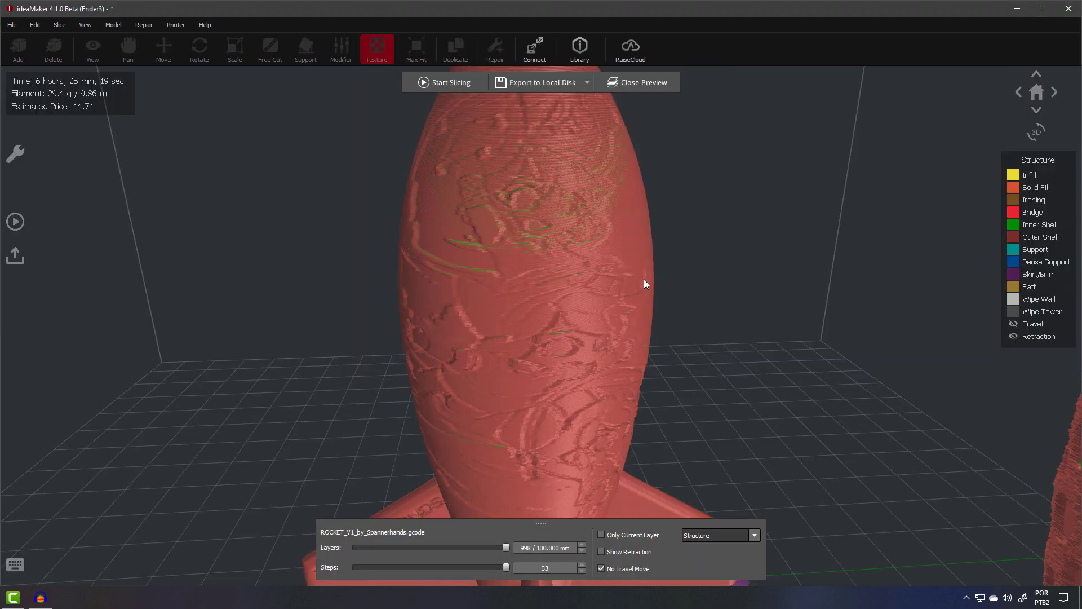
Examine the clamped image's relief around the rocket body in the sliced preview, compare it with the dotted rocket, and close the preview.
drag(644, 279, 608, 369)
drag(546, 333, 446, 336)
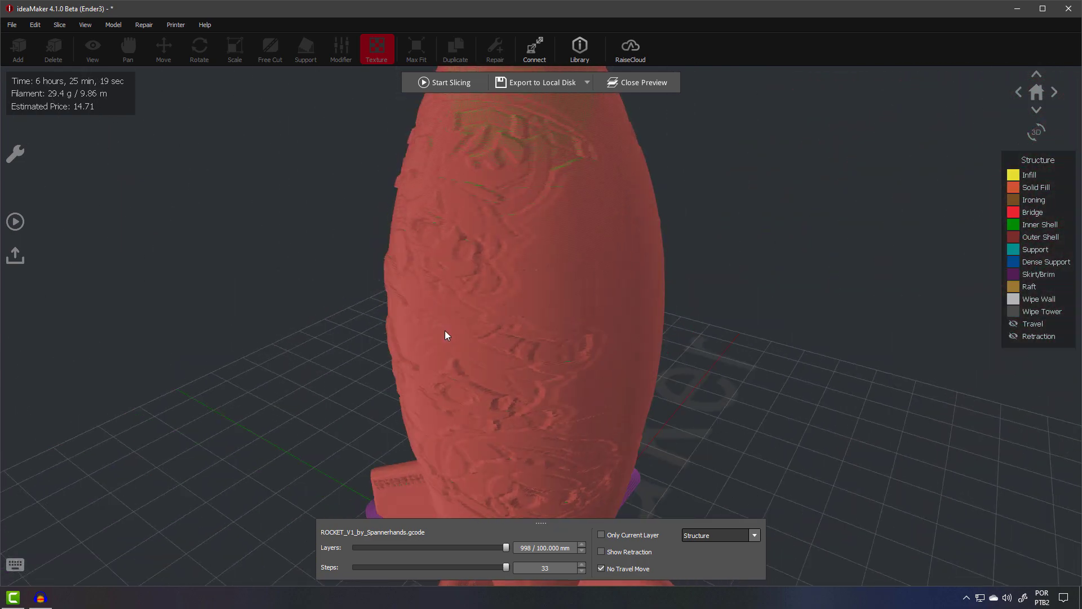
drag(511, 251, 585, 309)
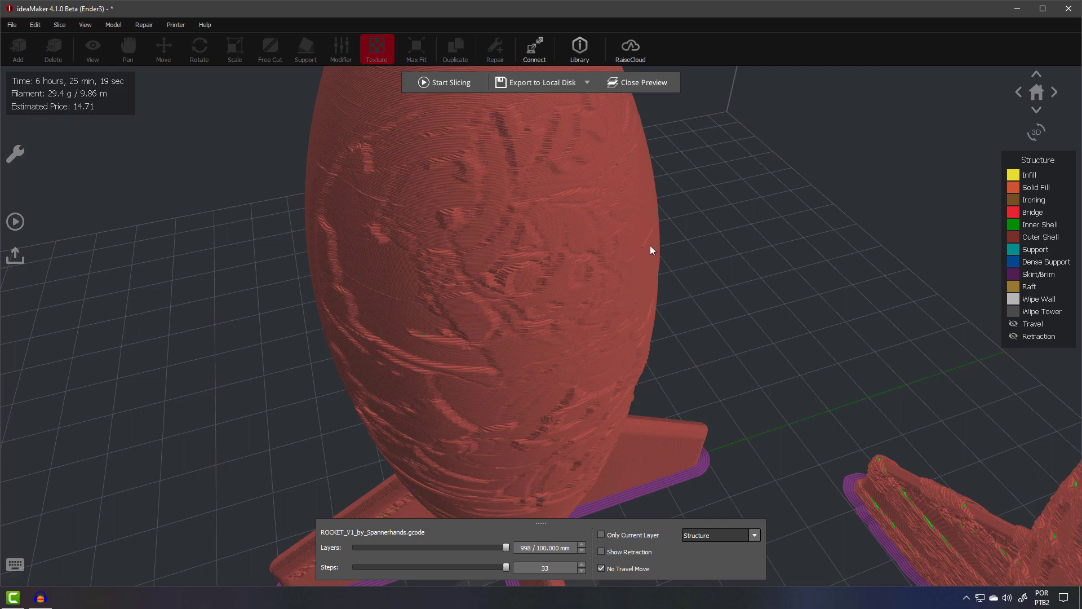
drag(651, 247, 595, 310)
drag(515, 326, 440, 241)
drag(495, 329, 421, 234)
drag(509, 325, 610, 261)
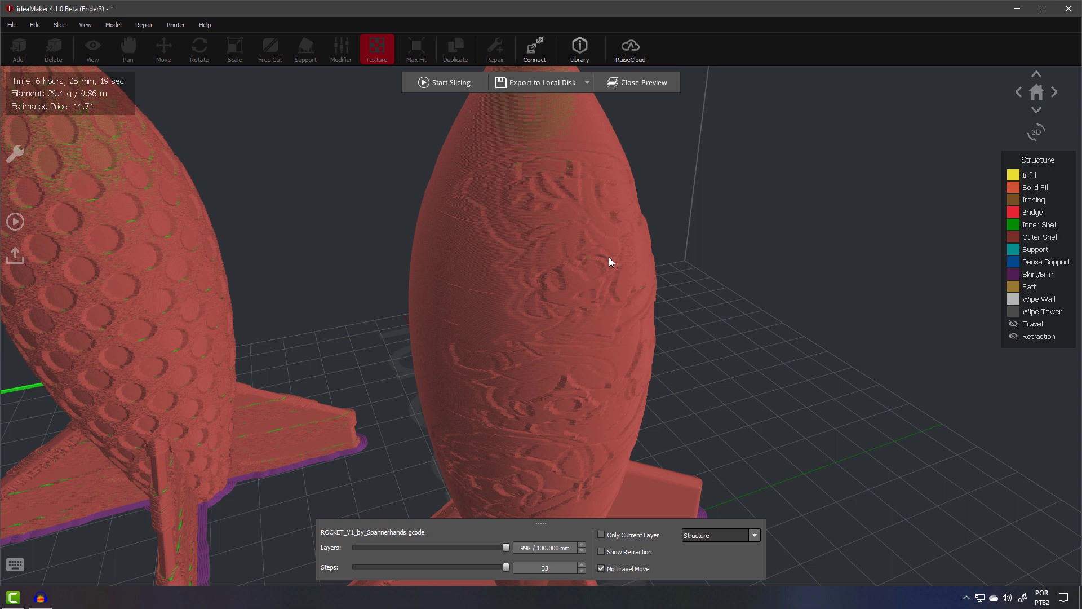
click(648, 83)
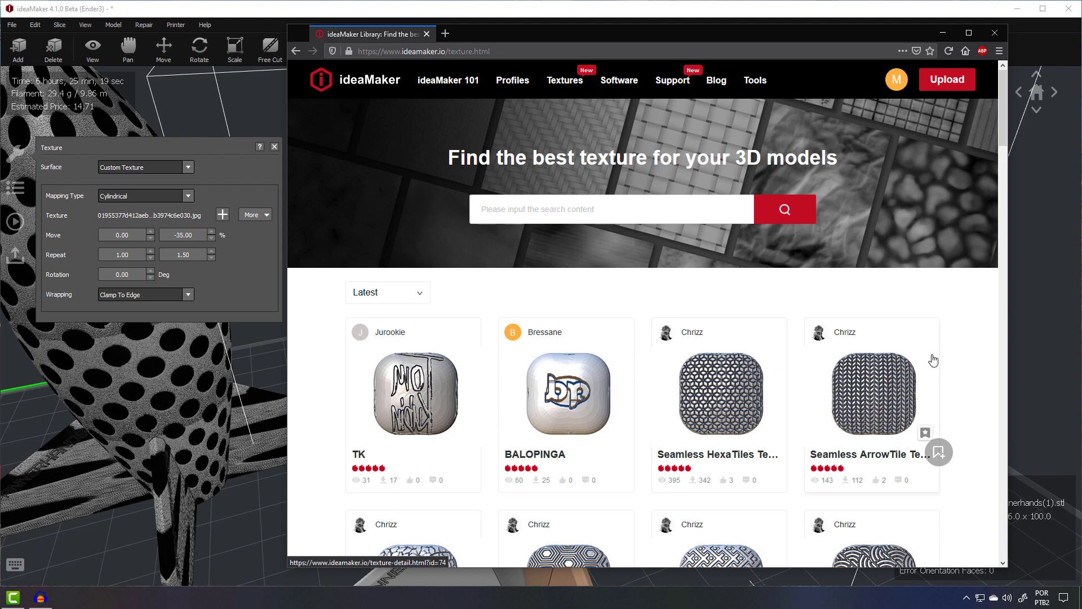
Switch to the ideaMaker Library texture page in the browser and look through the available textures sorted by Latest.
scroll(956, 357, down, 3)
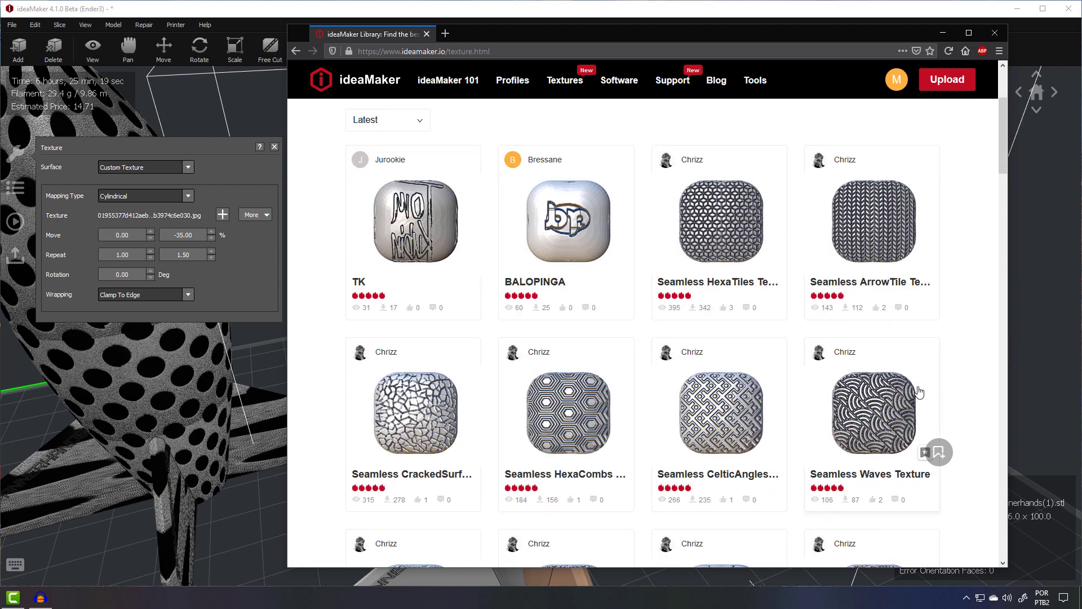
scroll(640, 449, down, 3)
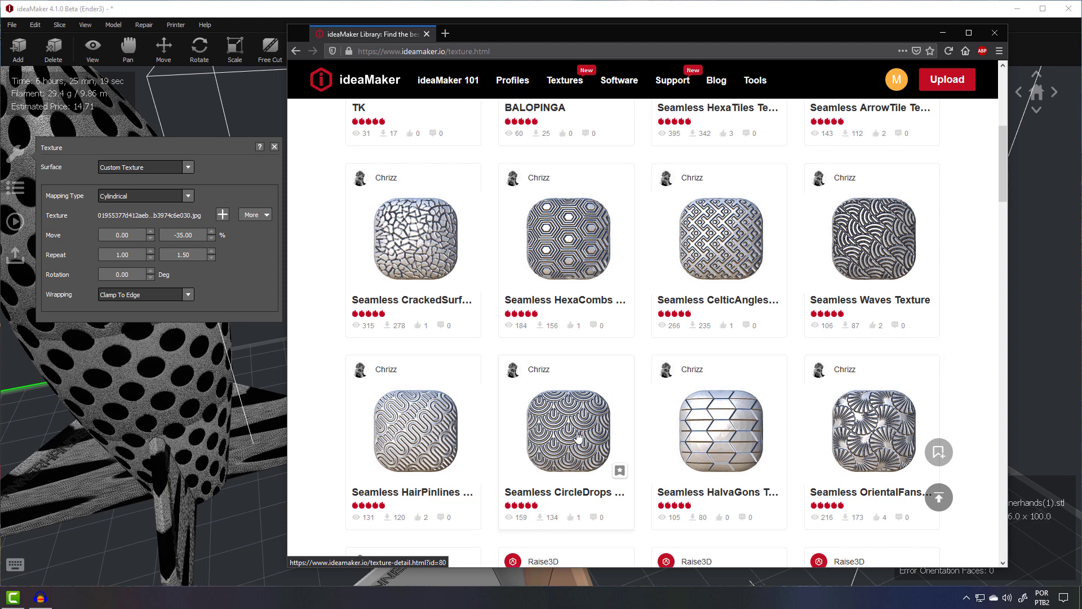
scroll(575, 437, down, 5)
scroll(578, 437, down, 8)
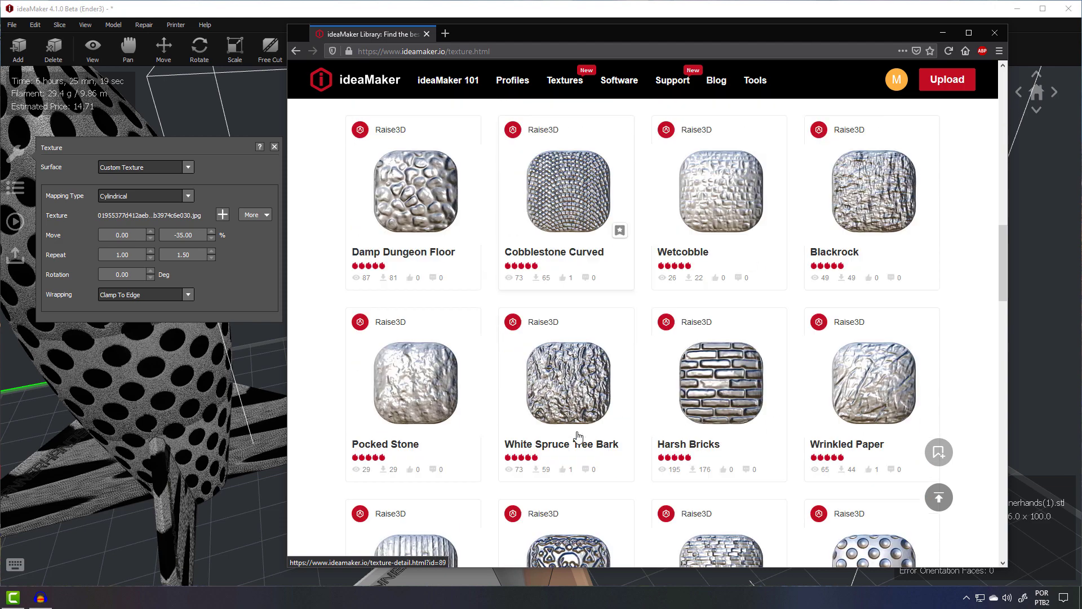
scroll(578, 435, down, 6)
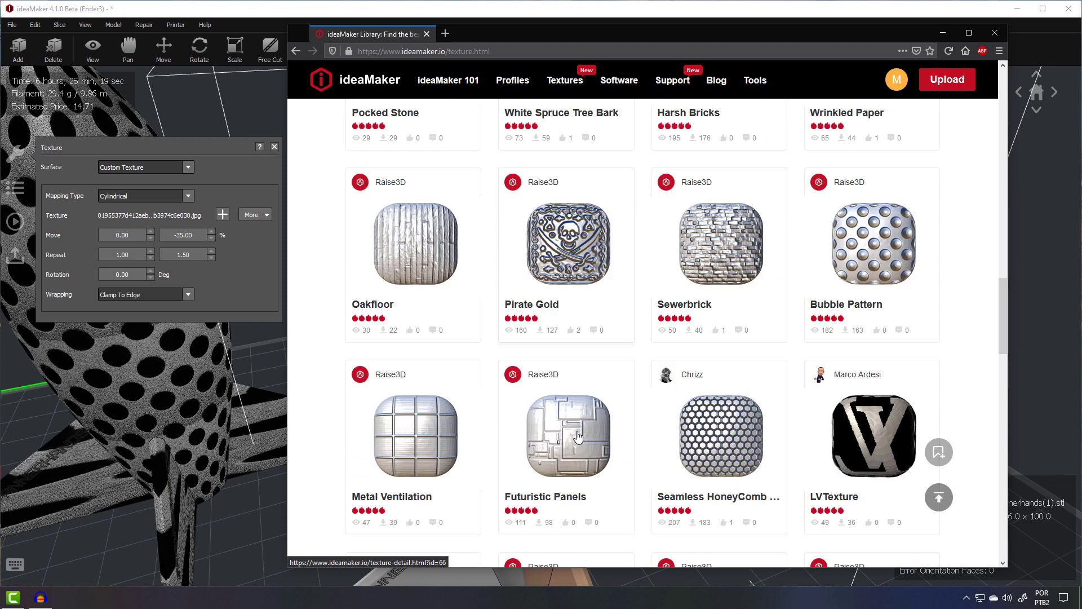
scroll(965, 348, down, 6)
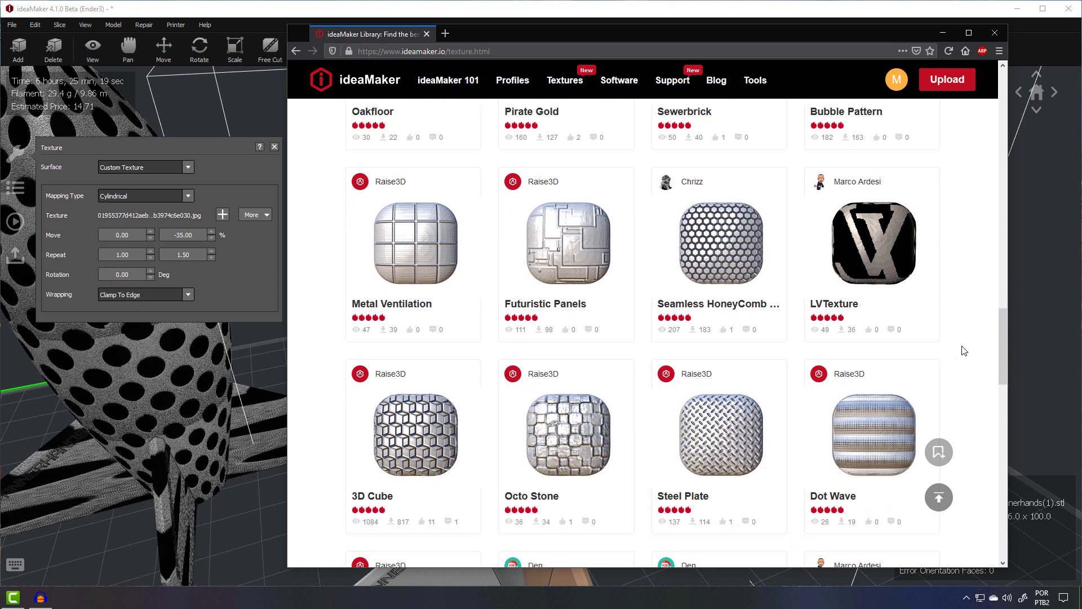
scroll(964, 348, down, 2)
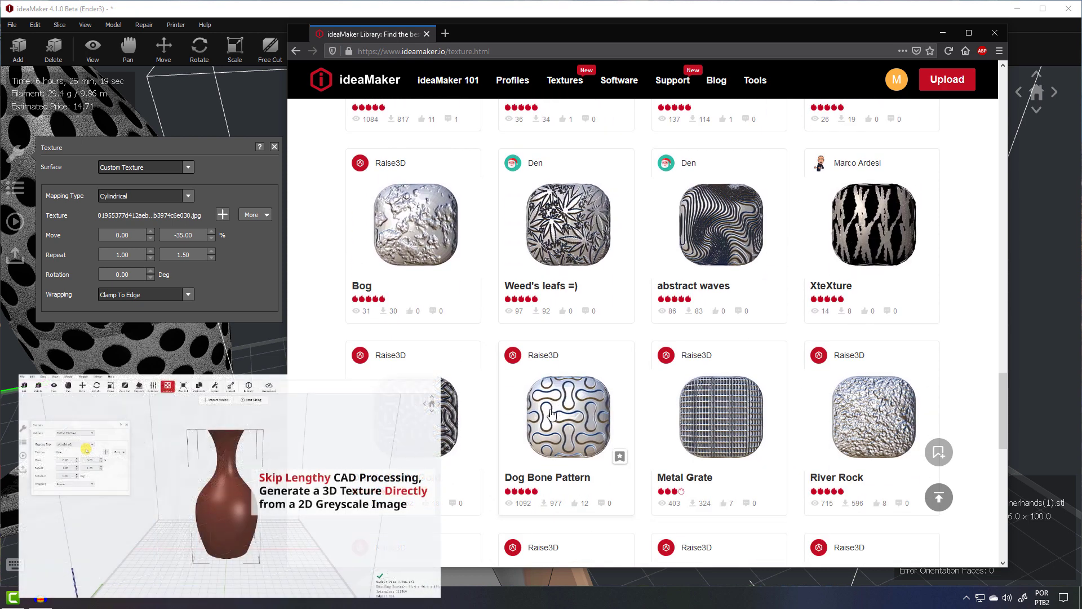
scroll(609, 440, down, 7)
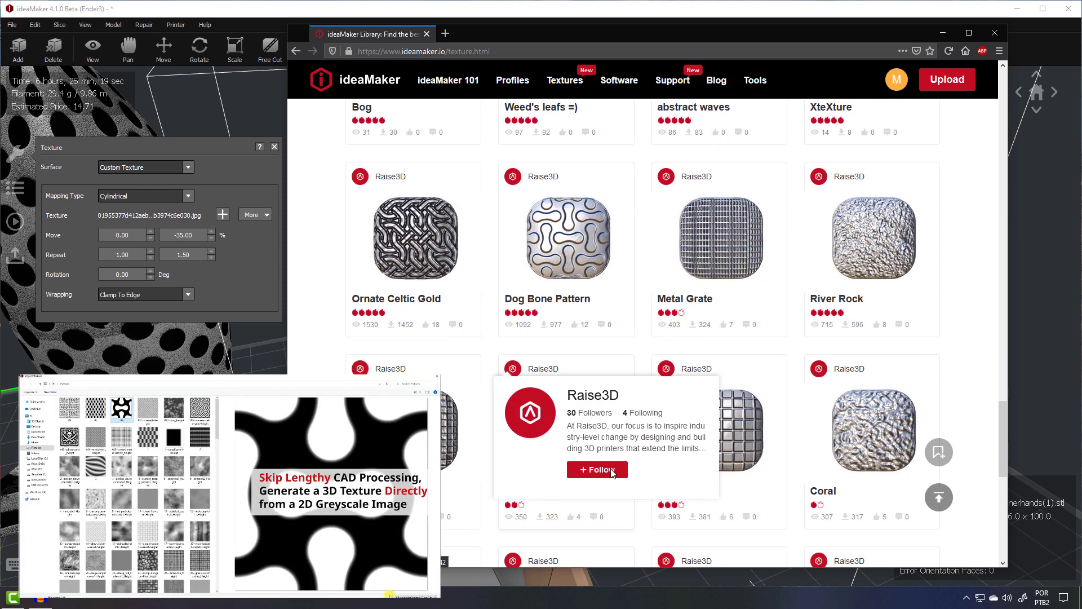
scroll(605, 507, down, 3)
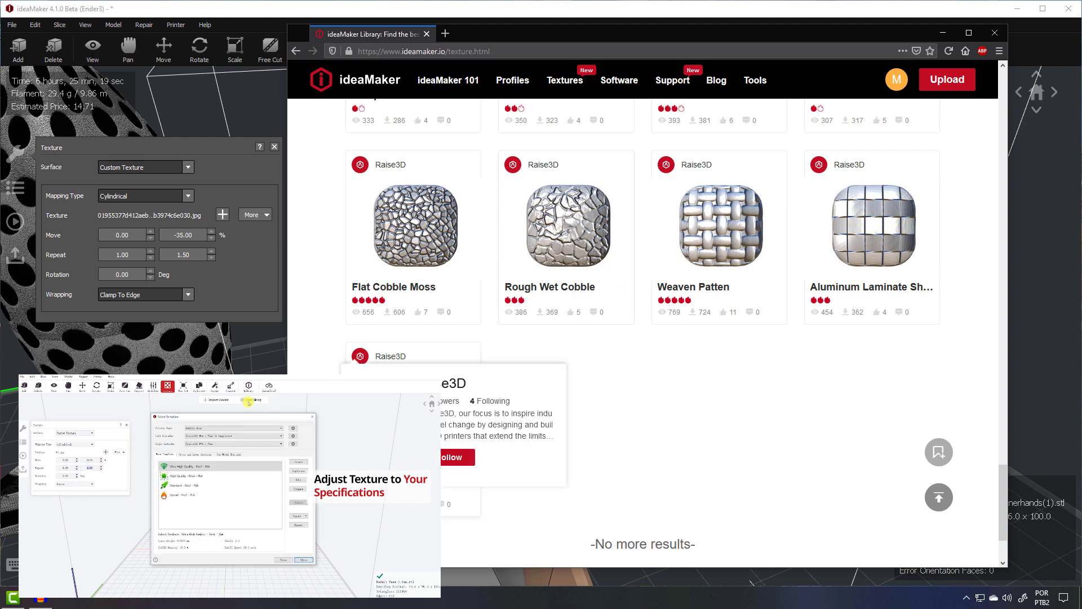
scroll(557, 451, up, 10)
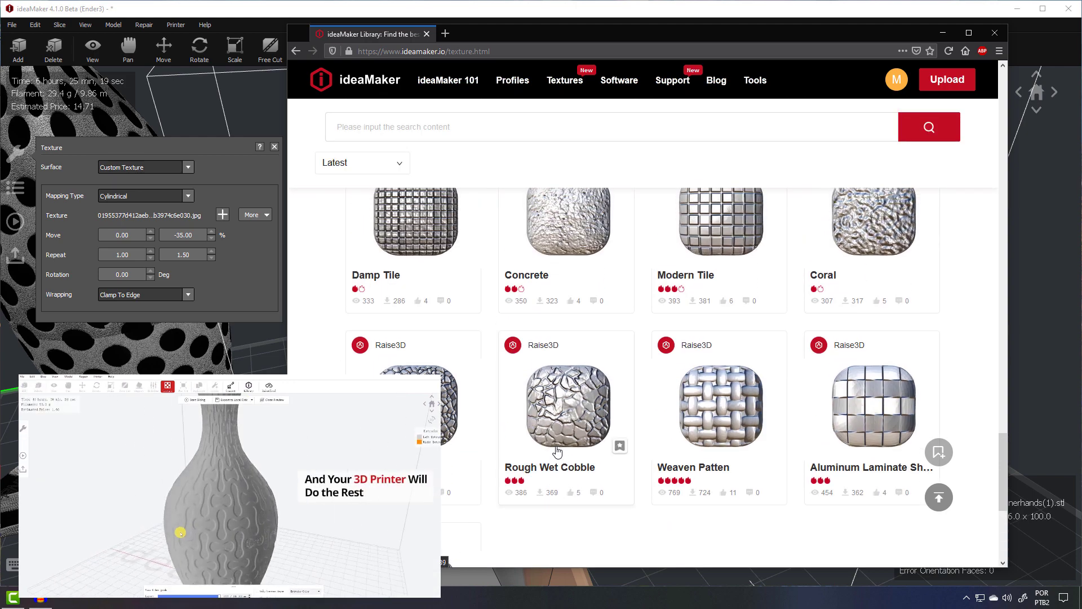
scroll(557, 451, up, 5)
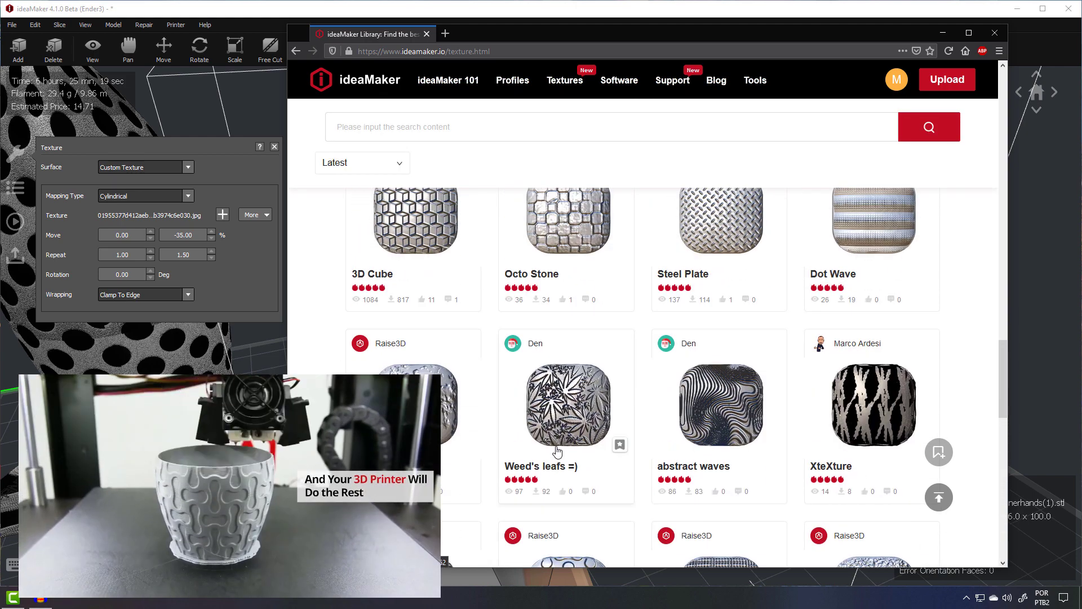
scroll(635, 362, down, 10)
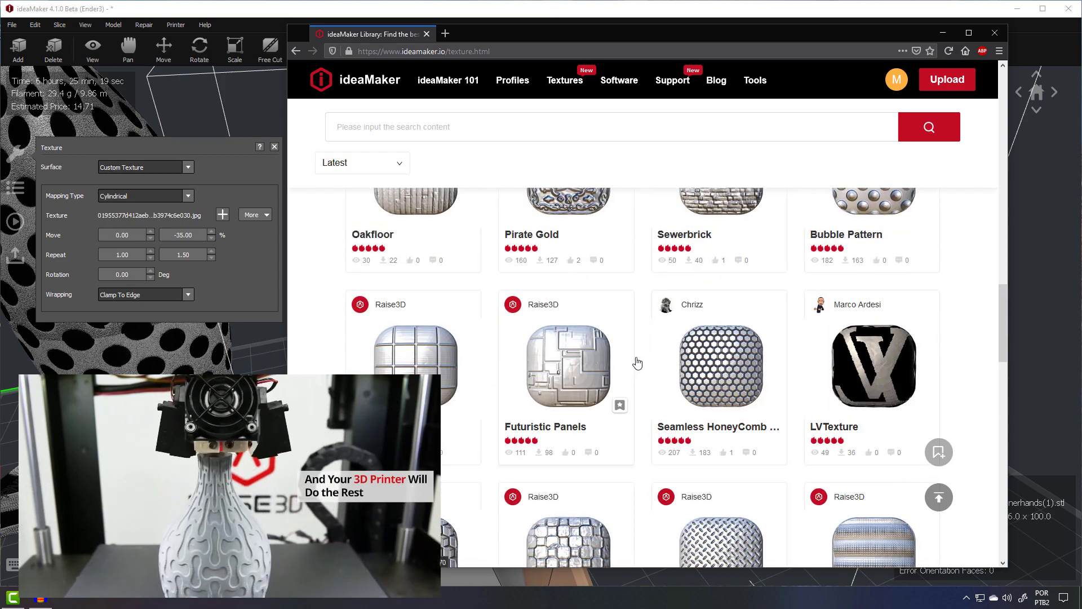
scroll(553, 339, up, 6)
scroll(564, 327, up, 10)
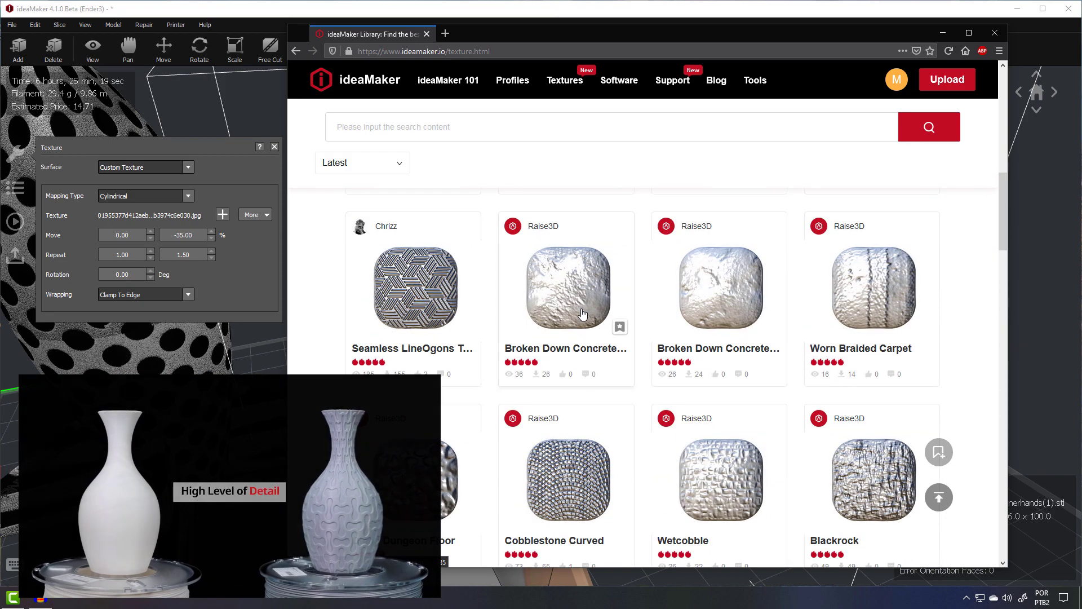
scroll(583, 315, up, 3)
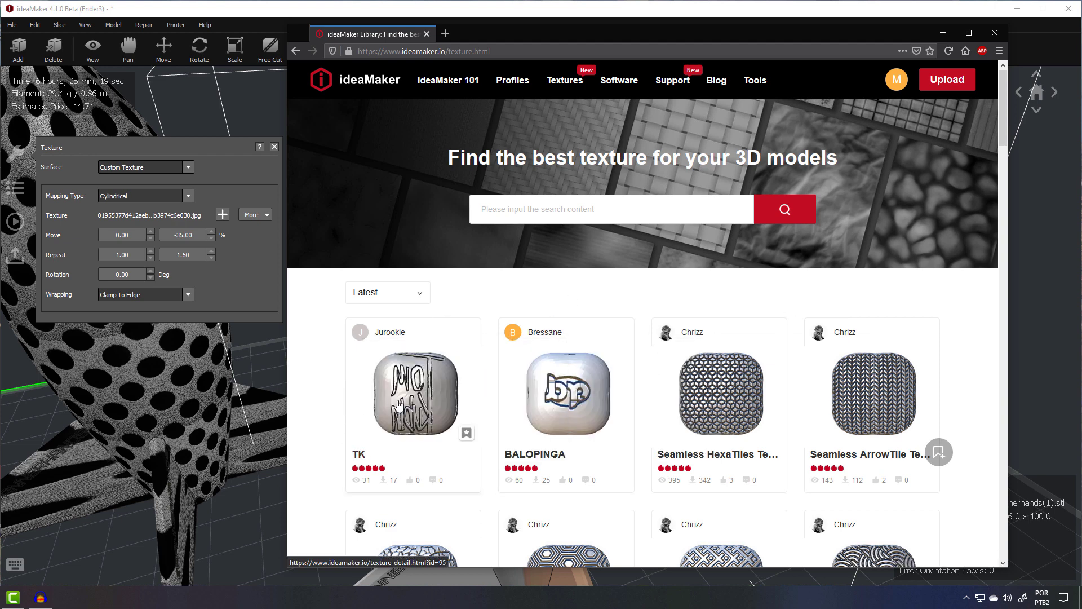
scroll(654, 400, down, 3)
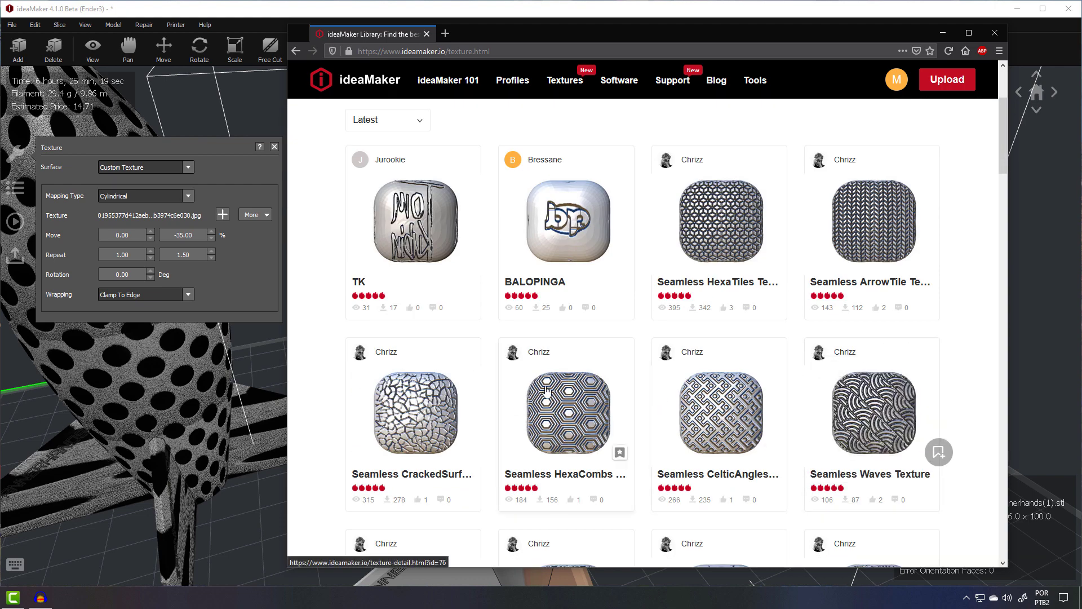
scroll(546, 390, down, 2)
scroll(546, 390, down, 6)
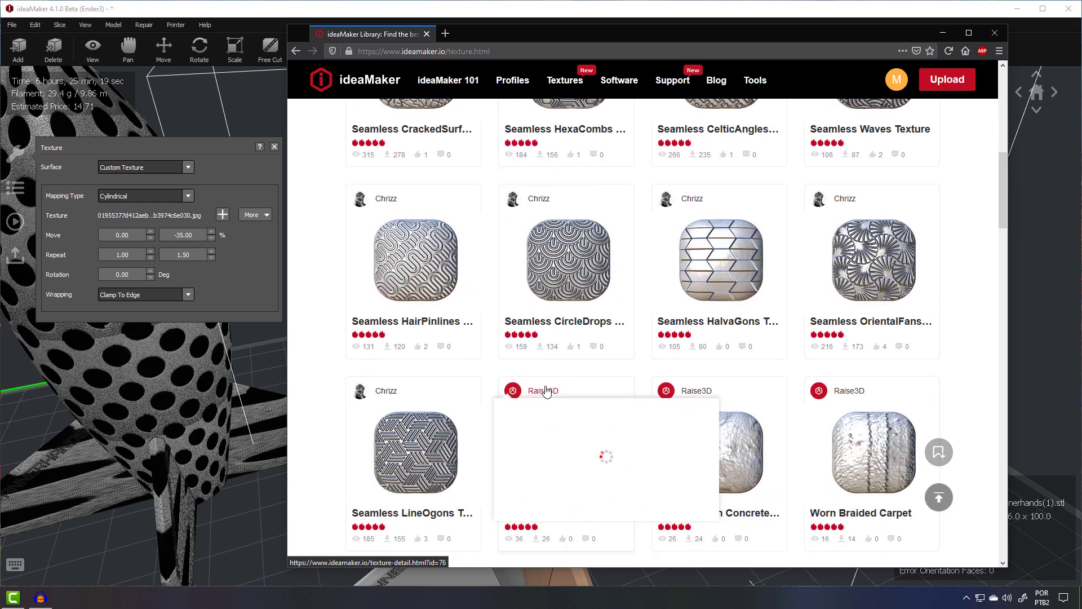